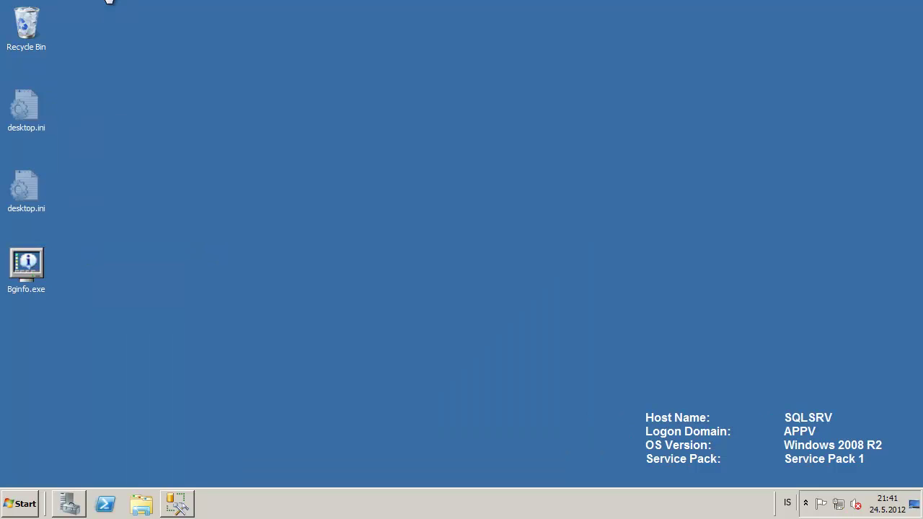
# - Restore SQL Server Management Studio and confirm its version, 10.50.2500.0, in Help > About
pyautogui.moveTo(627, 394); pyautogui.dragTo(893, 476)
pyautogui.click(176, 504)
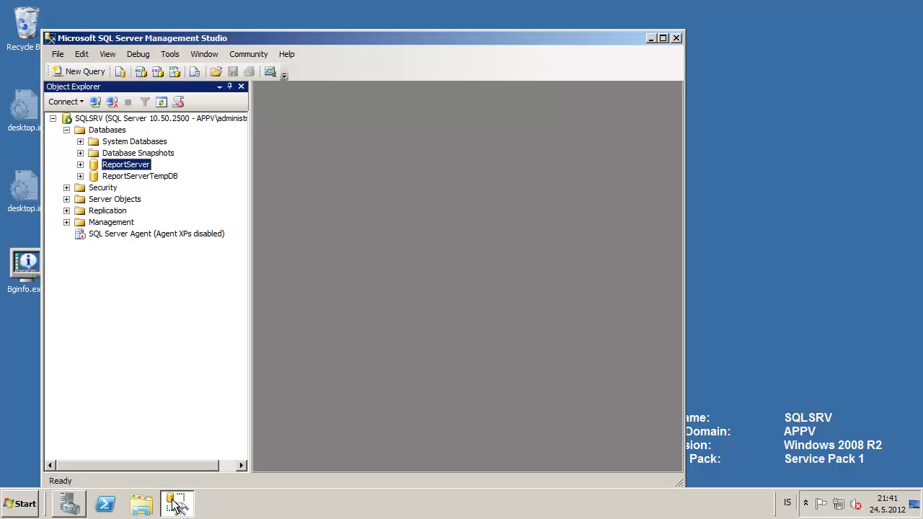
pyautogui.click(286, 54)
pyautogui.click(345, 224)
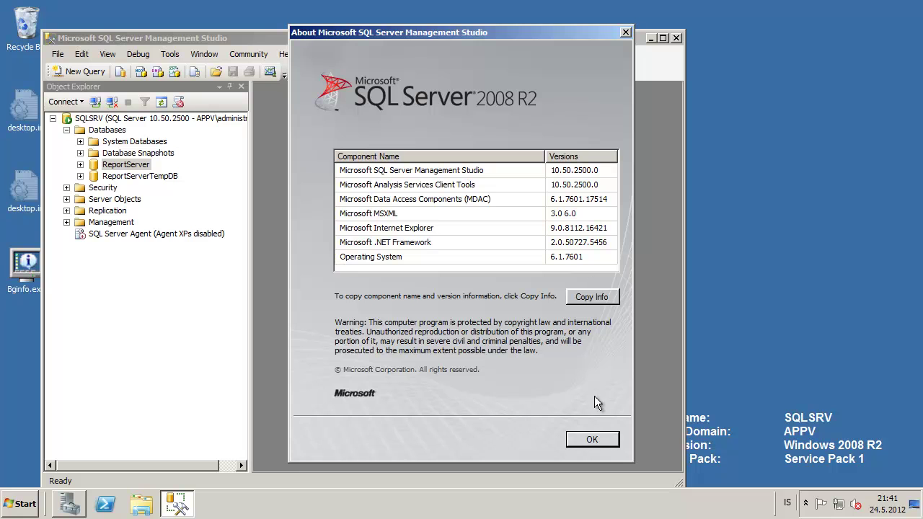
pyautogui.click(593, 441)
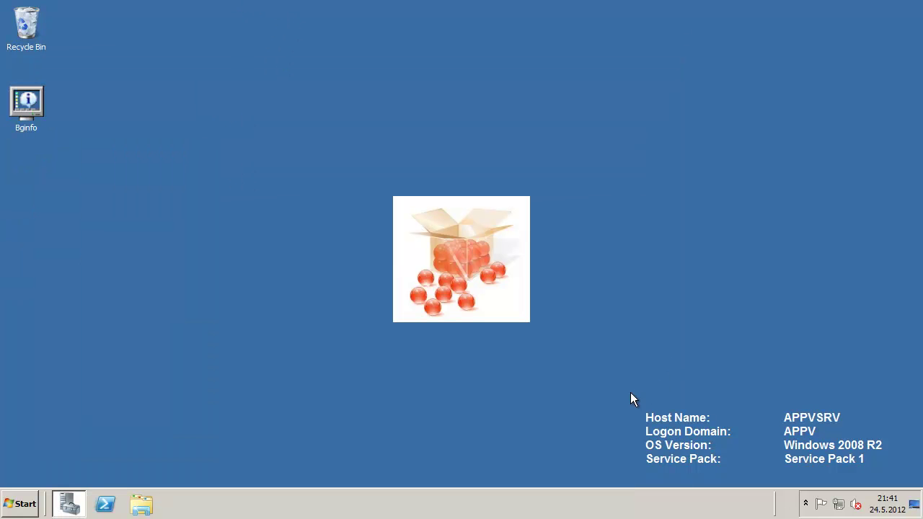
pyautogui.moveTo(630, 393); pyautogui.dragTo(901, 482)
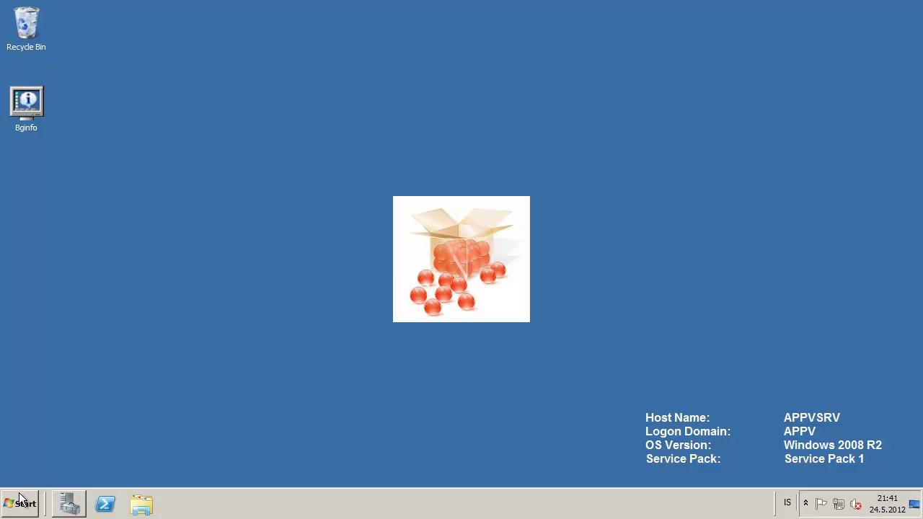
# - Open APPV_DATA (Q:) and the Microsoft Application Virtualization 5 0 Public Beta Release folder
pyautogui.click(19, 503)
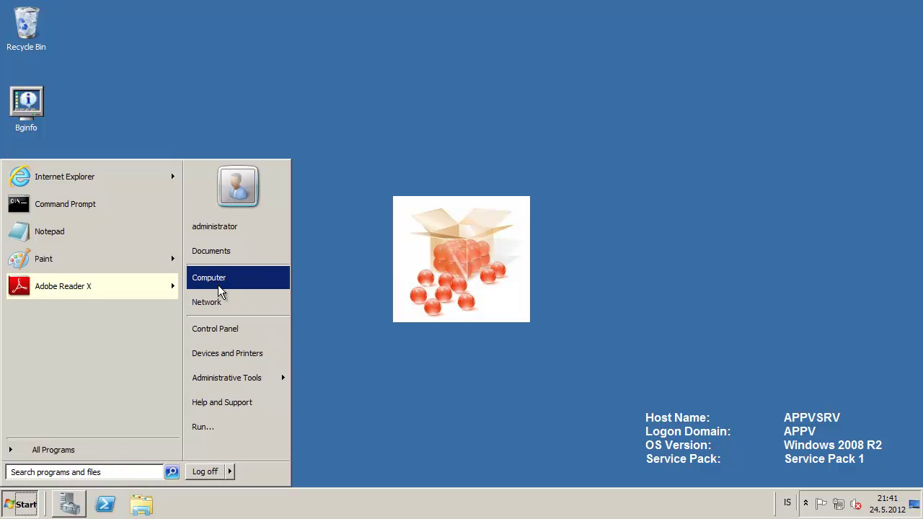
pyautogui.click(218, 281)
pyautogui.doubleClick(588, 148)
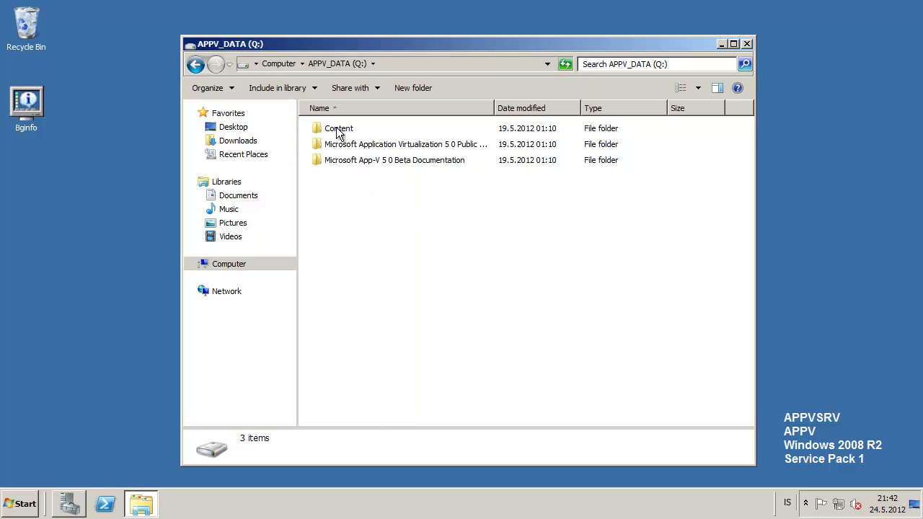
pyautogui.doubleClick(500, 107)
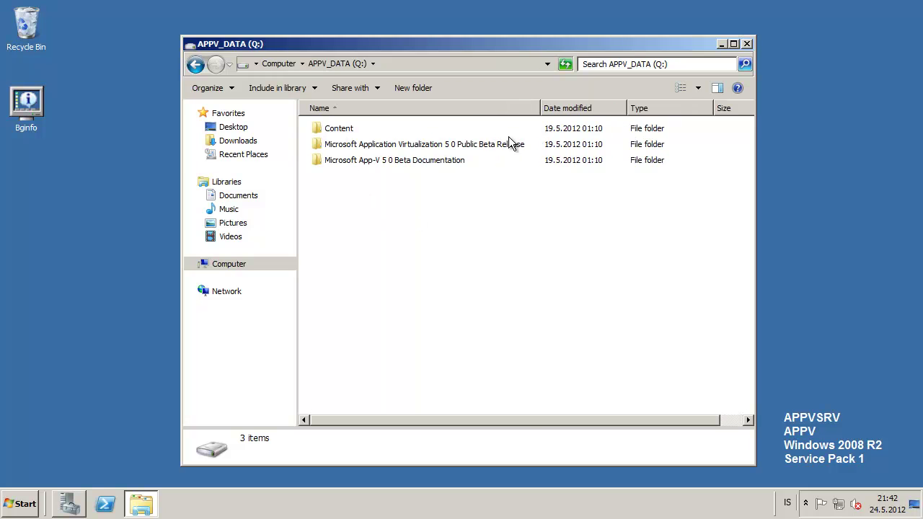
pyautogui.click(441, 147)
pyautogui.doubleClick(431, 146)
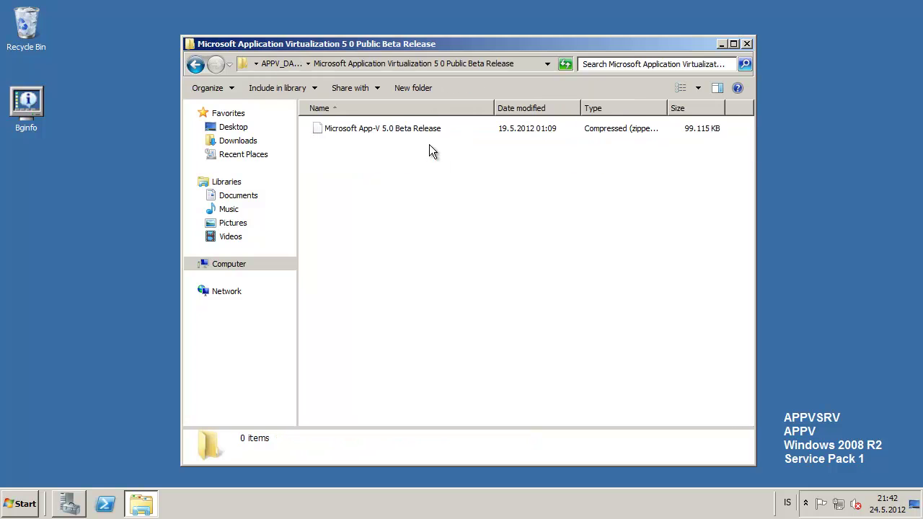
pyautogui.click(362, 129)
pyautogui.click(359, 177)
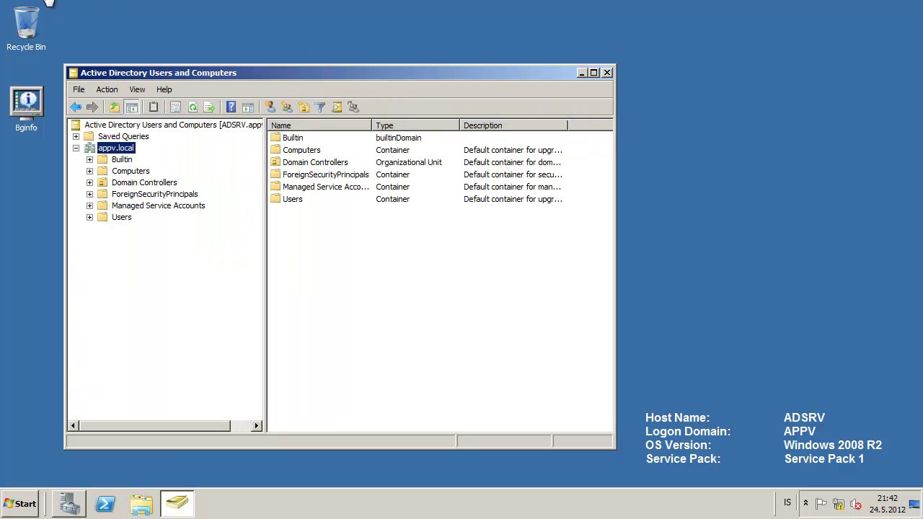
# - Create the organizational unit 'Microsoft Application Virtualization Users and Groups' under appv.local
pyautogui.click(305, 108)
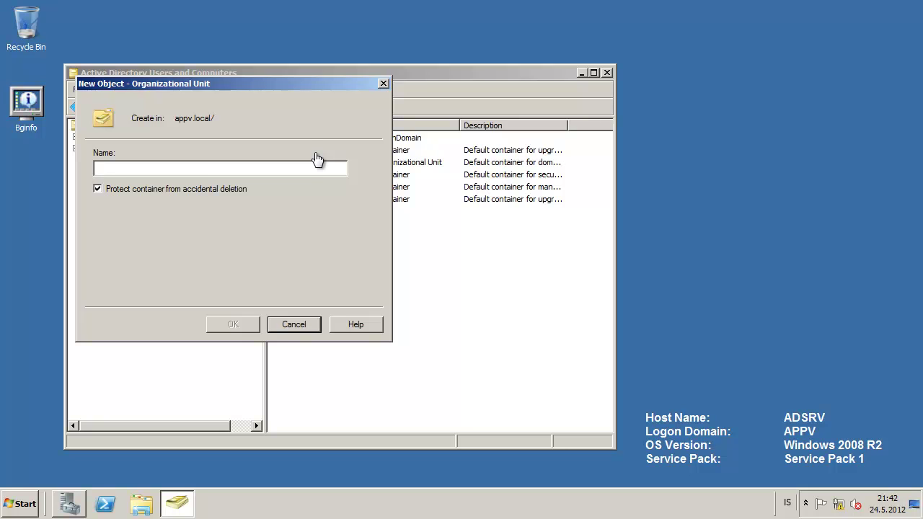
pyautogui.write('Micros')
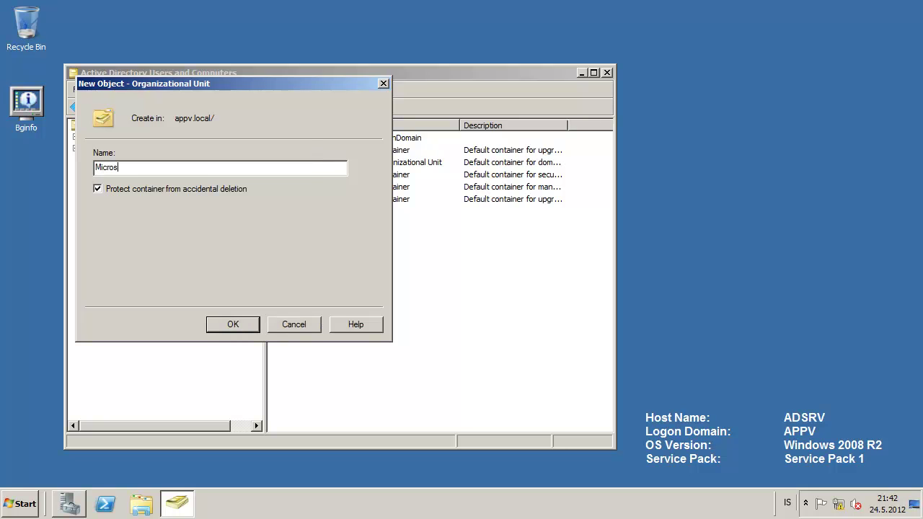
pyautogui.write('oft Application Virtualization Users and ')
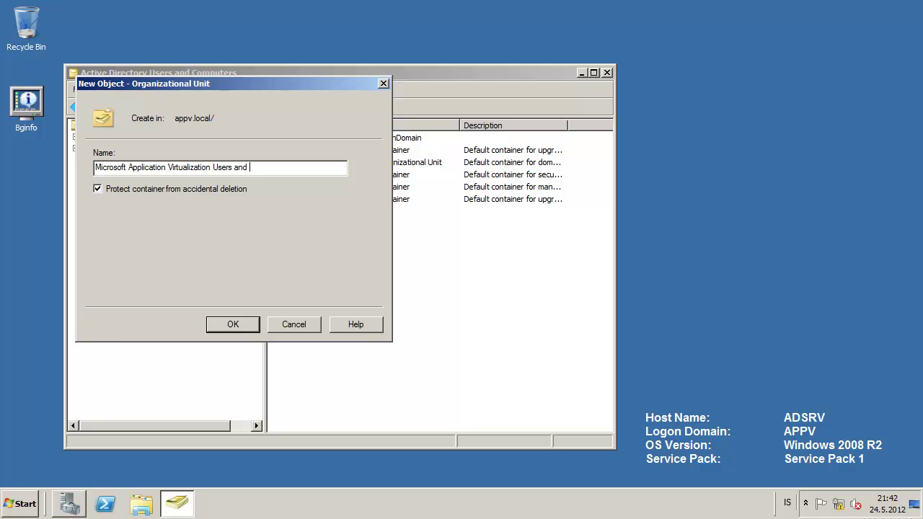
pyautogui.write('Groups')
pyautogui.click(247, 322)
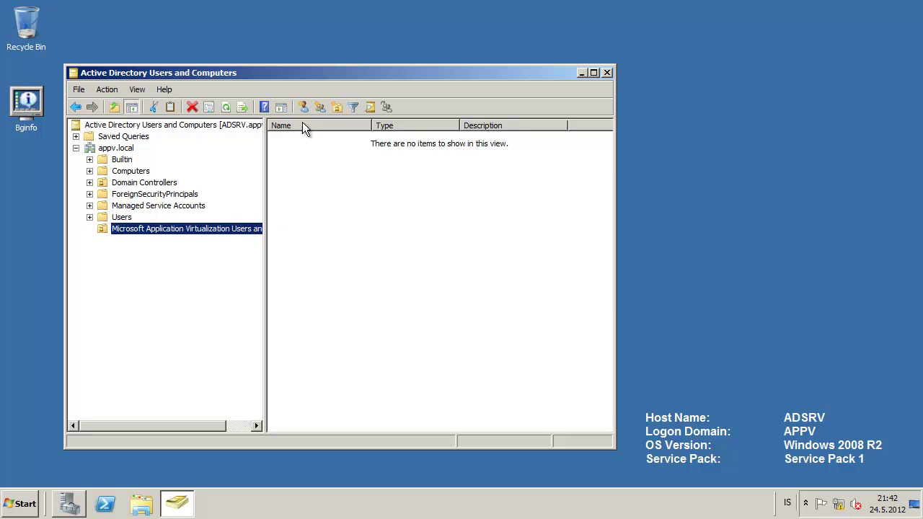
# - Create the global security group SQL_Appv_Admins in the new organizational unit
pyautogui.click(318, 107)
pyautogui.write('SQ')
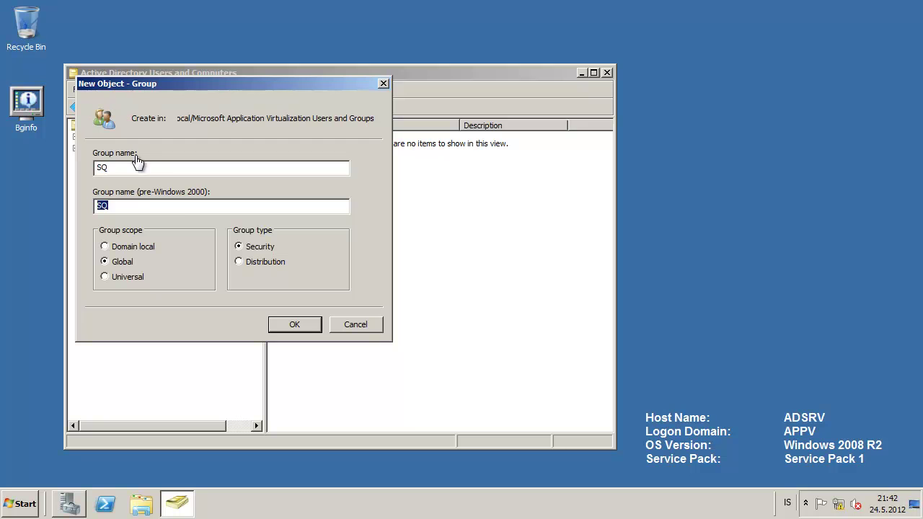
pyautogui.click(133, 170)
pyautogui.write('L_Appv_Admins')
pyautogui.click(300, 327)
# - Open SQL_Appv_Admins properties and start adding members on the Members tab
pyautogui.doubleClick(328, 137)
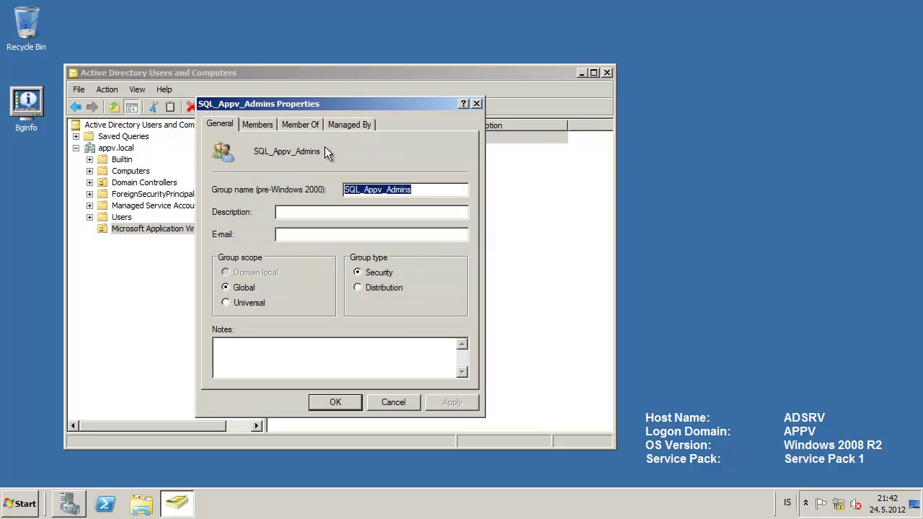
pyautogui.click(257, 125)
pyautogui.click(238, 360)
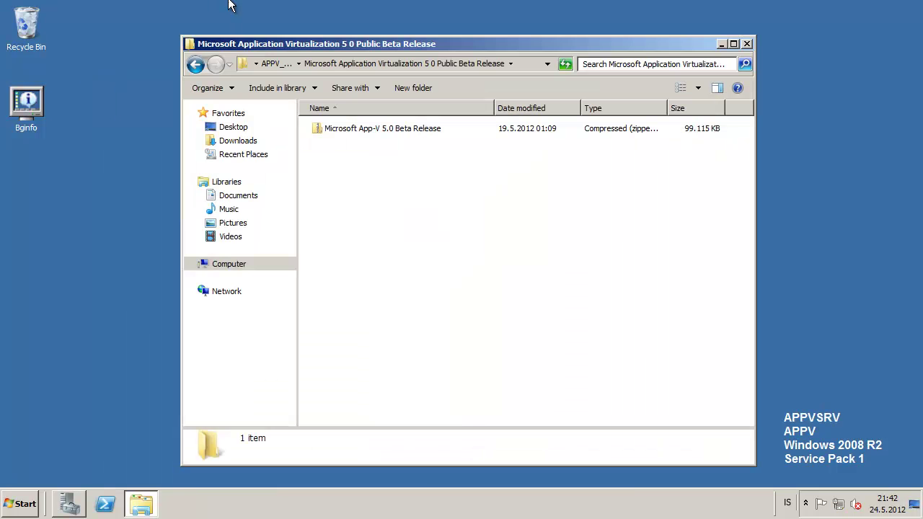
pyautogui.moveTo(770, 397); pyautogui.dragTo(856, 427)
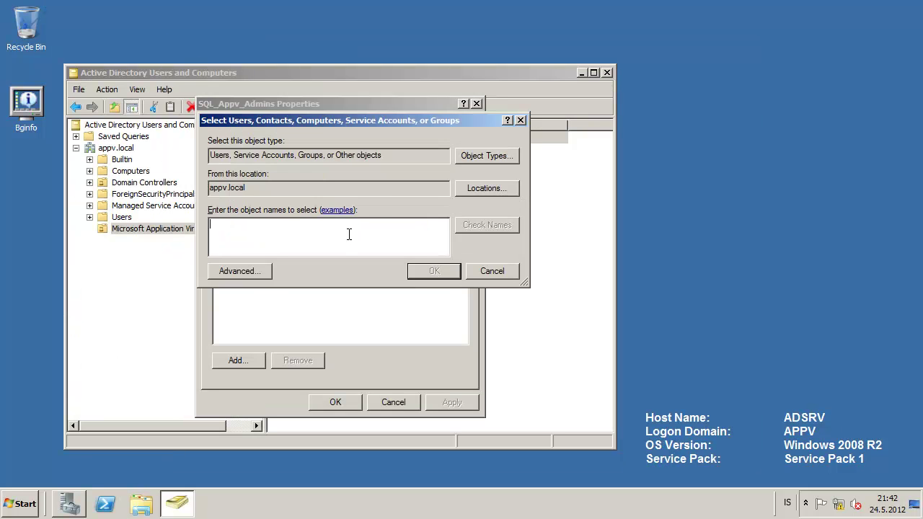
# - Include Computers in object types and add the APPVSRV computer as a member
pyautogui.click(489, 158)
pyautogui.click(256, 231)
pyautogui.press('space')
pyautogui.click(467, 313)
pyautogui.write('appvsrv')
pyautogui.hotkey('ctrl', 'k')
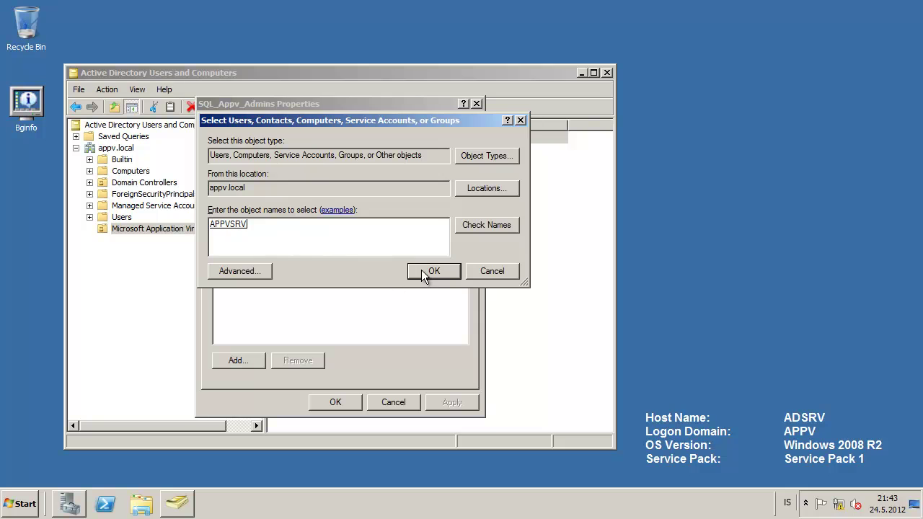
pyautogui.click(421, 270)
# - Add Administrator as a member, save, and reopen the group's properties
pyautogui.click(221, 361)
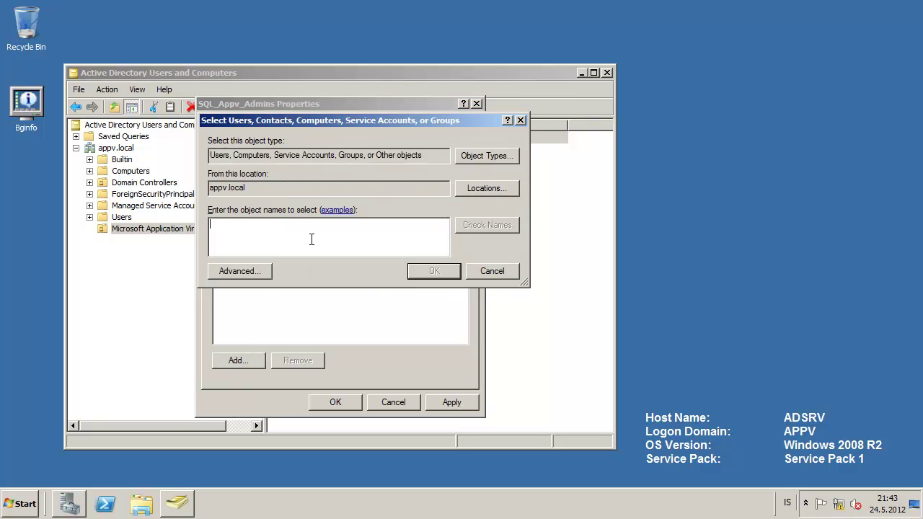
pyautogui.write('administrator')
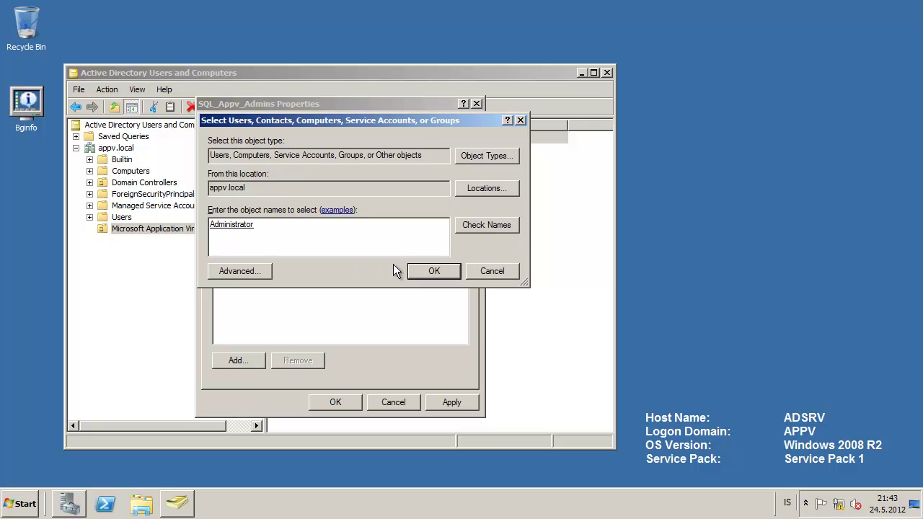
pyautogui.click(419, 272)
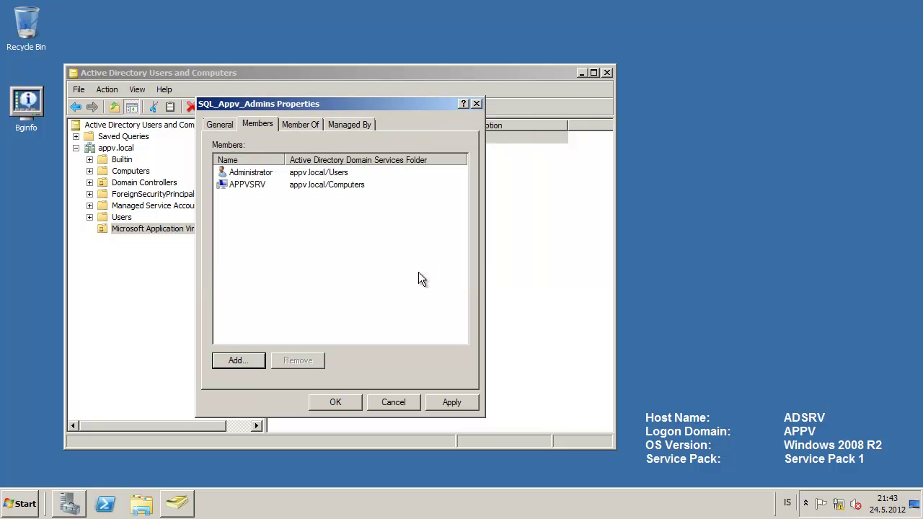
pyautogui.click(331, 402)
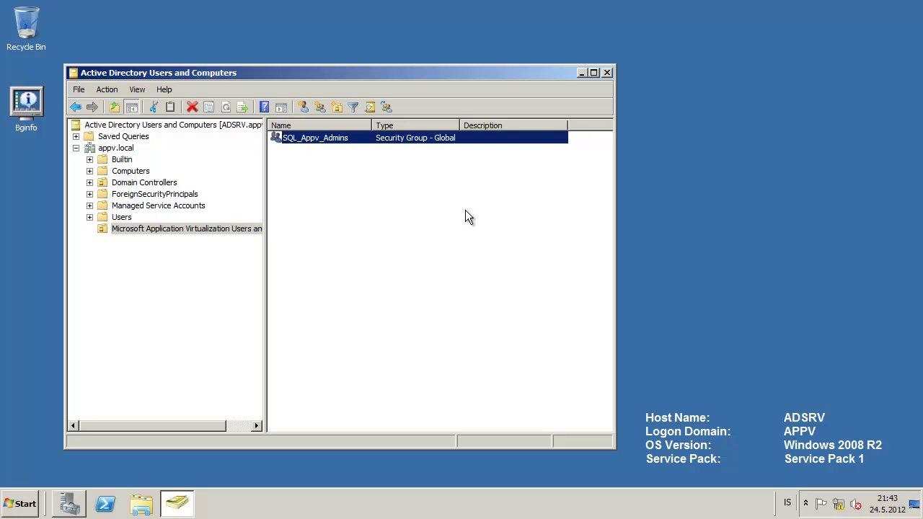
pyautogui.doubleClick(359, 140)
pyautogui.click(289, 212)
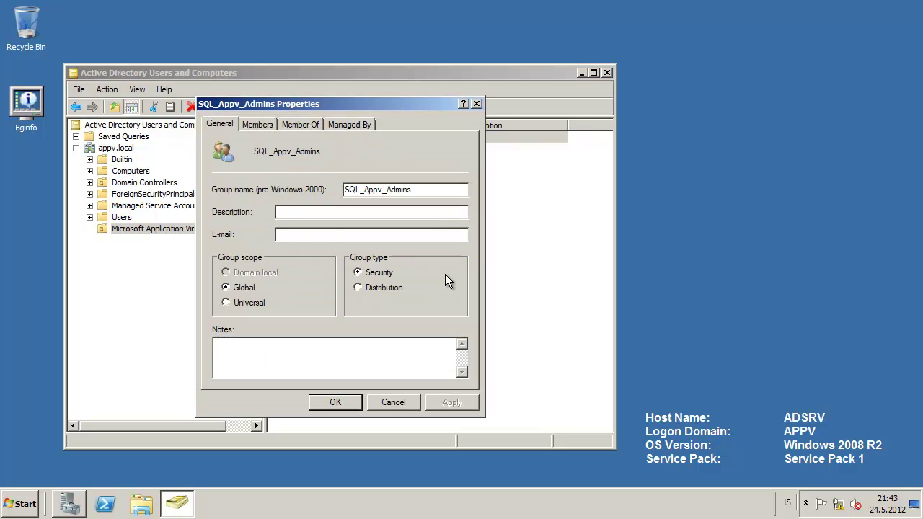
# - Give SQL_Appv_Admins the description 'Users and computers that have access to appv db.'
pyautogui.write('Users and computers that have access t')
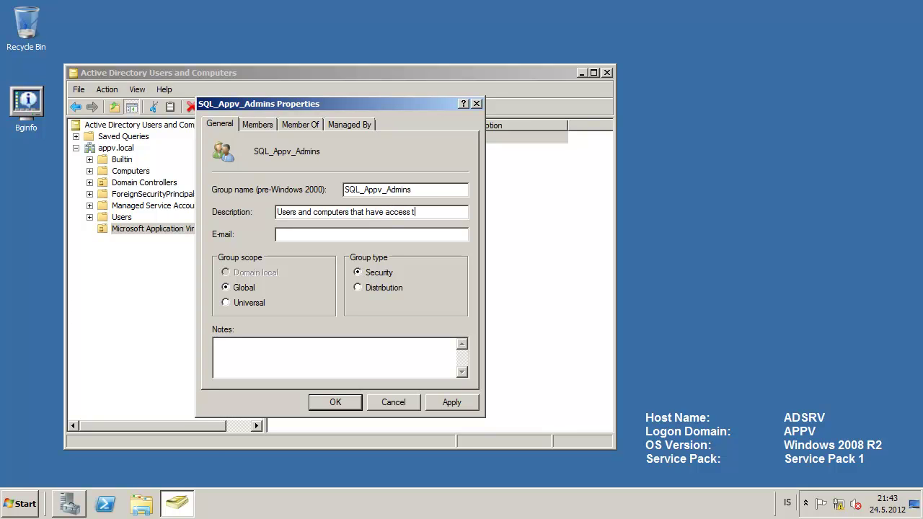
pyautogui.write('o appv db.')
pyautogui.click(334, 404)
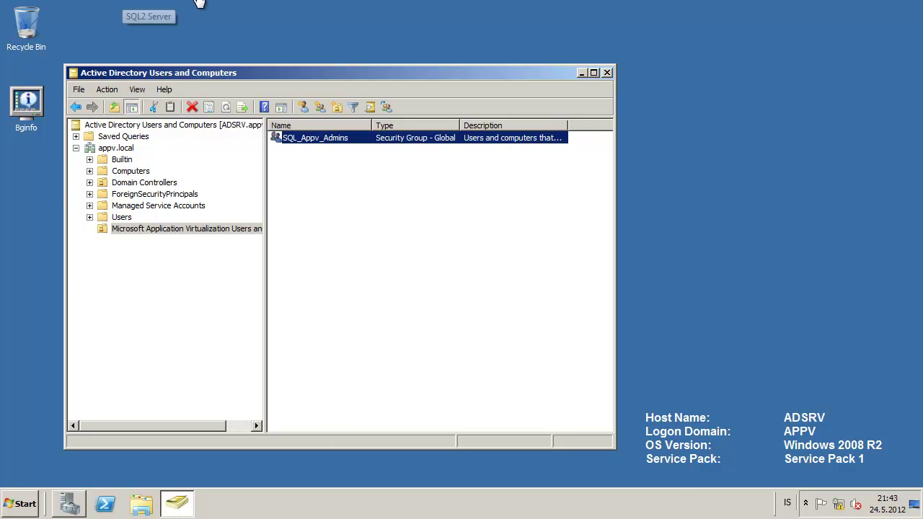
pyautogui.click(124, 6)
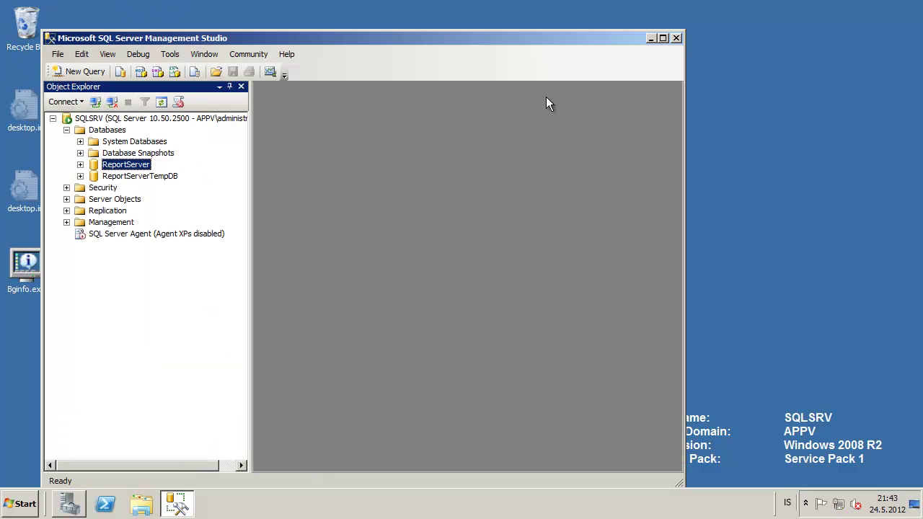
# - Run appv_server_setup.exe from SQL_DATA (S:) as administrator
pyautogui.click(652, 38)
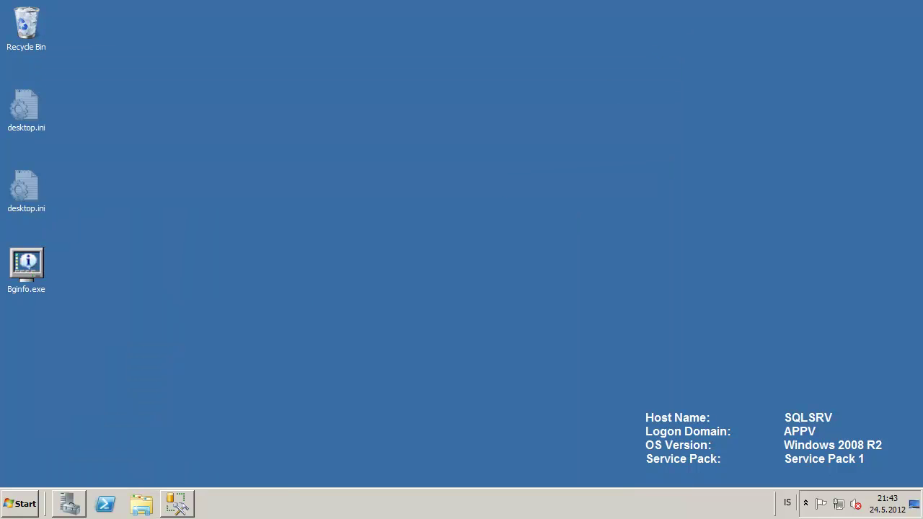
pyautogui.click(21, 504)
pyautogui.click(237, 282)
pyautogui.doubleClick(527, 138)
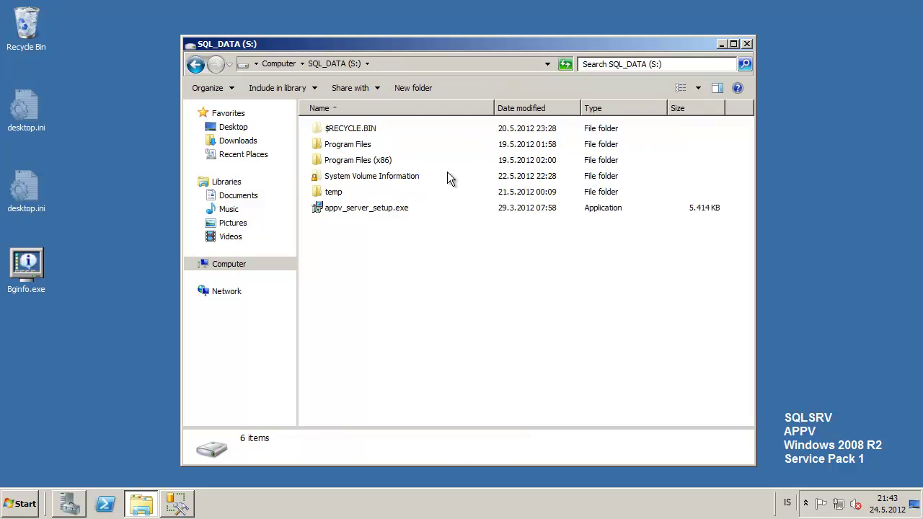
pyautogui.click(383, 209)
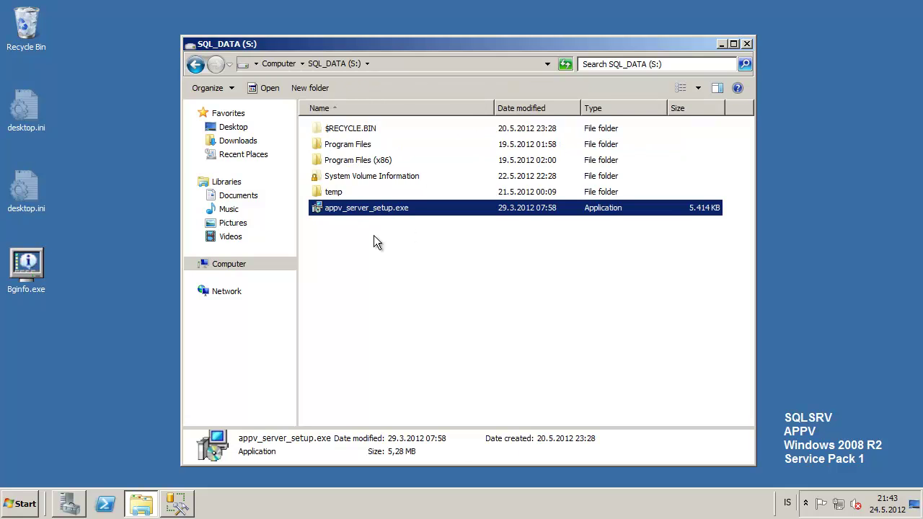
pyautogui.click(392, 222)
pyautogui.click(363, 213)
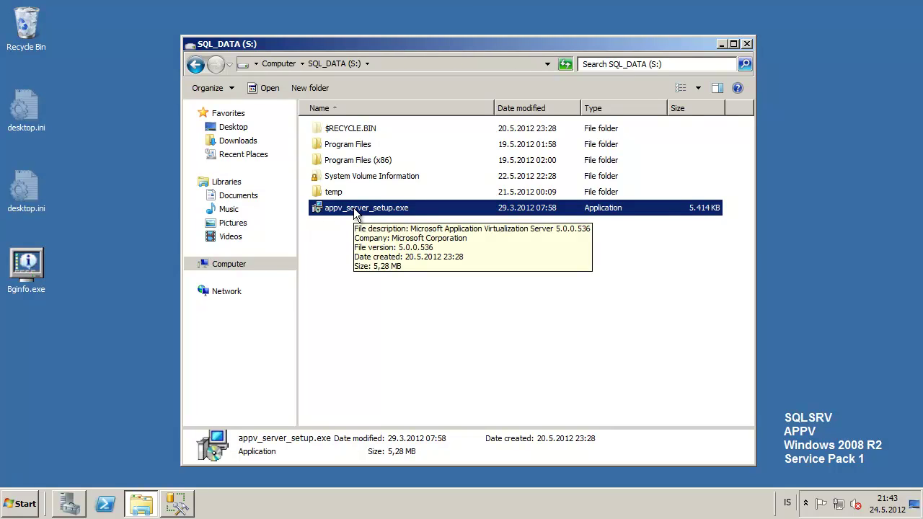
pyautogui.rightClick(354, 212)
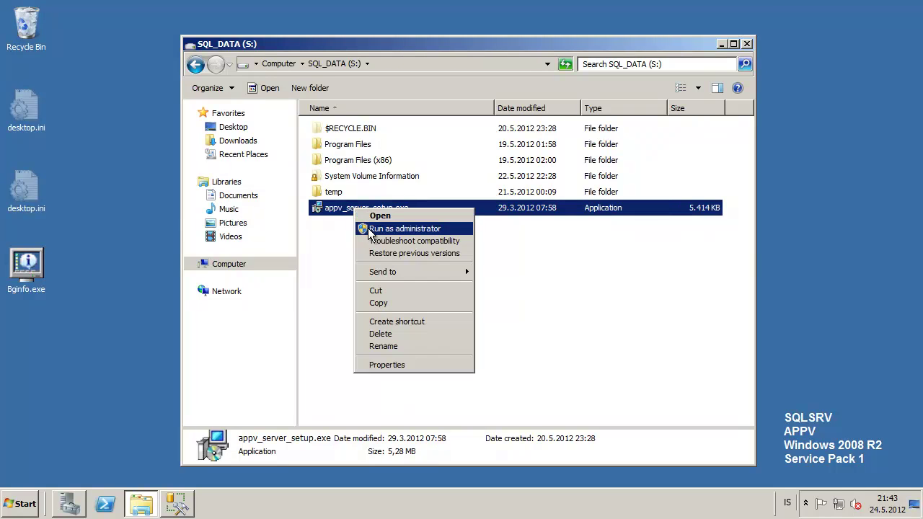
pyautogui.click(368, 228)
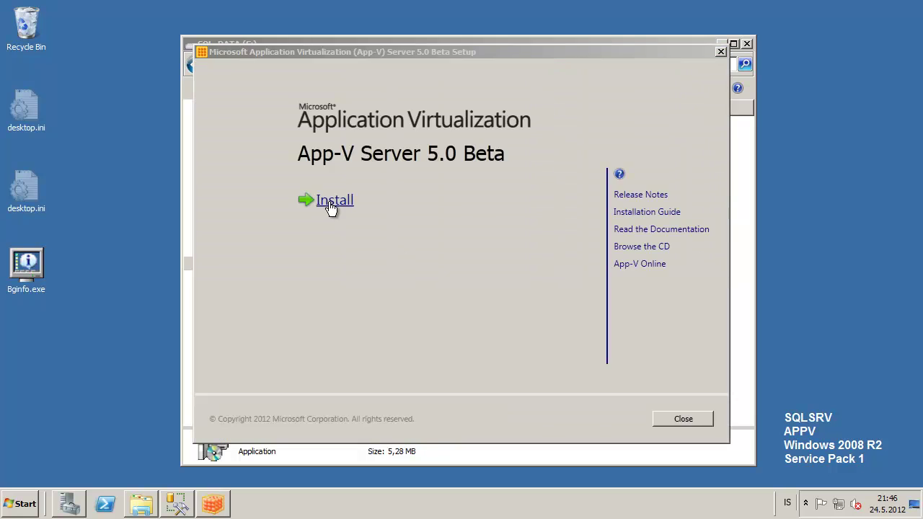
pyautogui.click(329, 200)
# - Accept the license, select Management Server DB, and keep default location, instance and database name
pyautogui.click(328, 363)
pyautogui.click(597, 420)
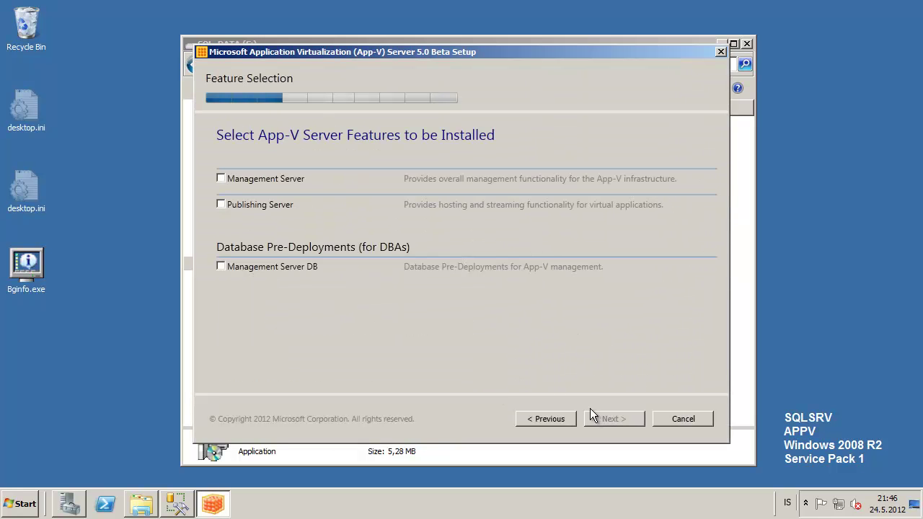
pyautogui.click(286, 267)
pyautogui.click(615, 417)
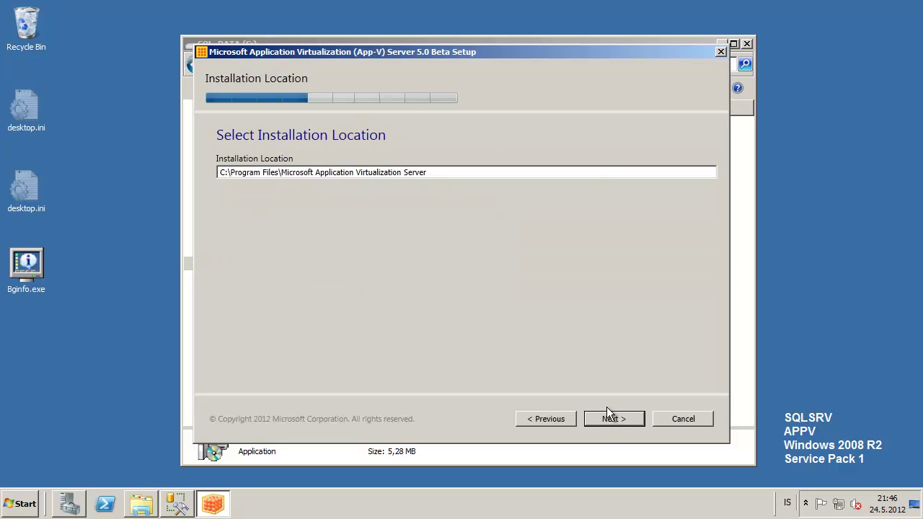
pyautogui.click(613, 420)
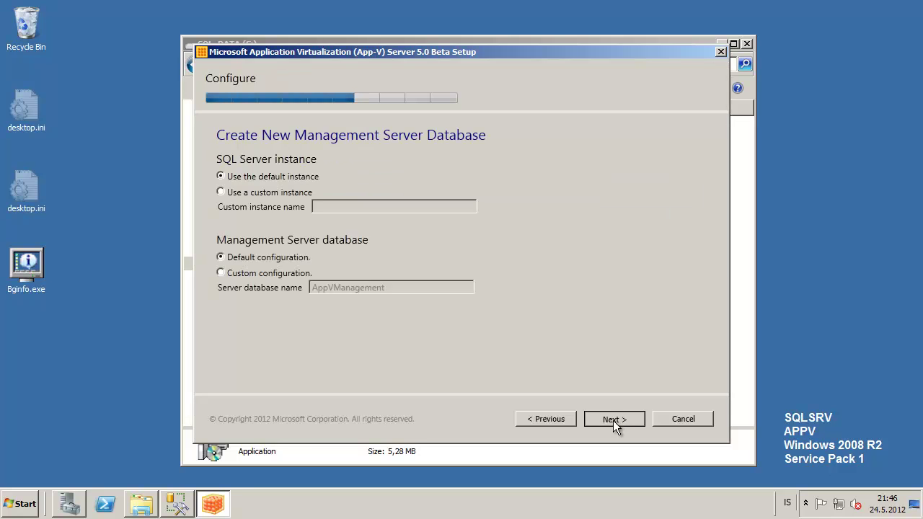
pyautogui.click(613, 421)
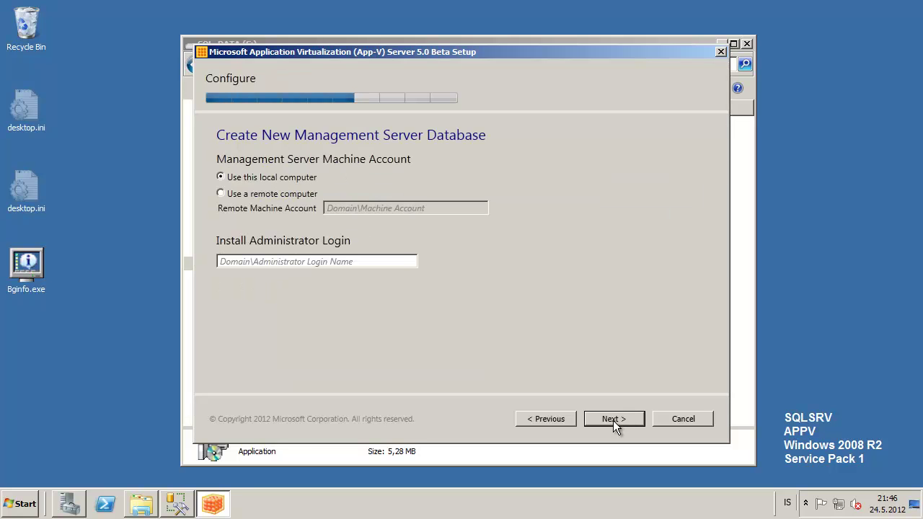
# - Use remote machine account appv.local\appvsrv with login appv.local\administrator, then install the database
pyautogui.click(262, 199)
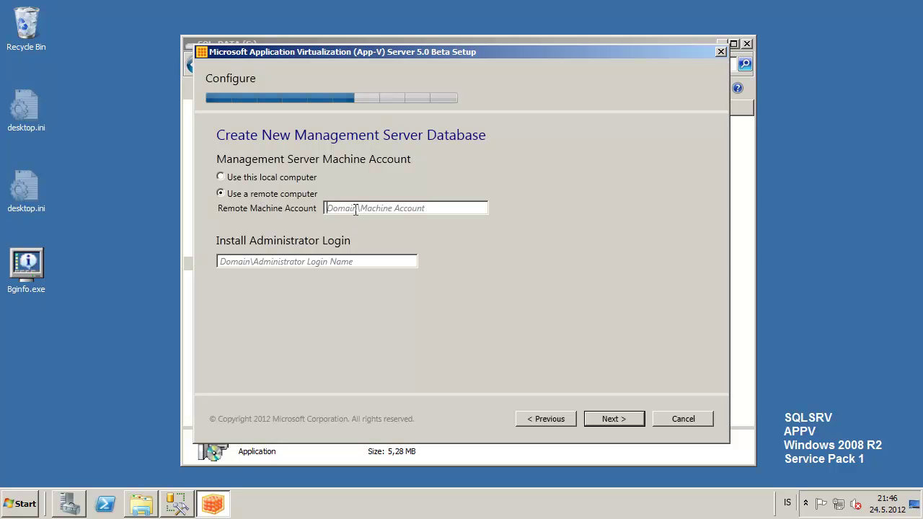
pyautogui.click(354, 210)
pyautogui.write('appv.local\\appvsrv')
pyautogui.press('Tab')
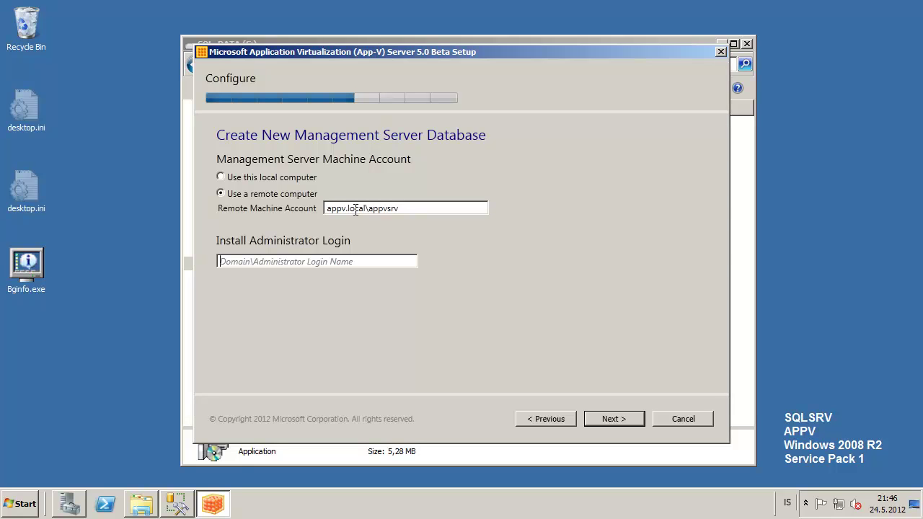
pyautogui.write('appv.local')
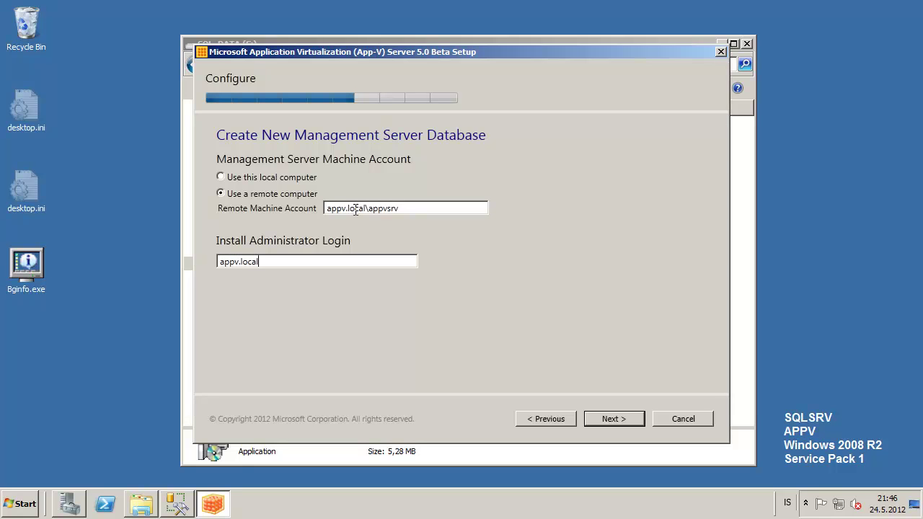
pyautogui.write('\\administrator')
pyautogui.click(606, 420)
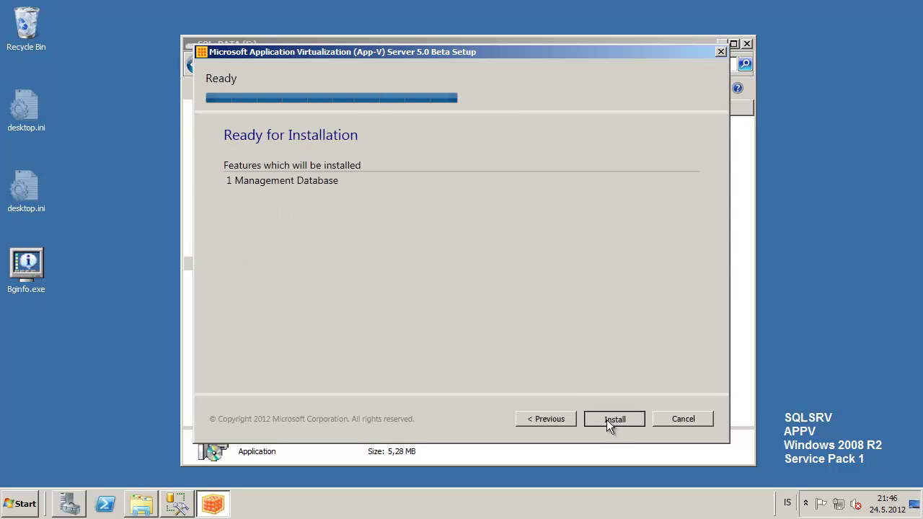
pyautogui.click(607, 420)
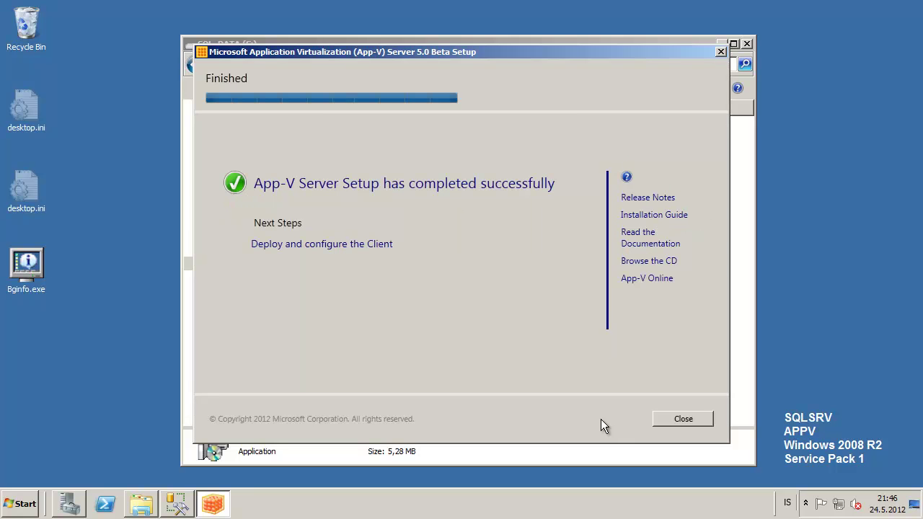
pyautogui.click(683, 420)
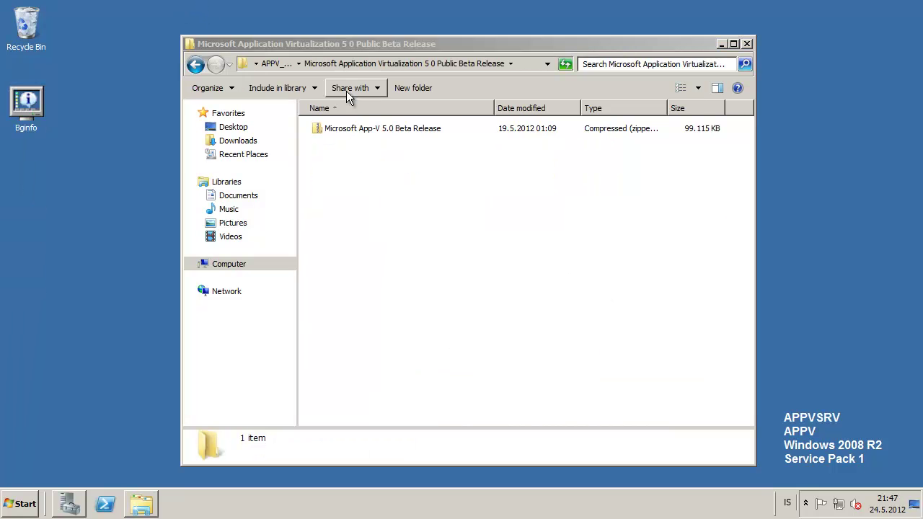
# - Open the App-V 5.0 Beta Release zip down to its Beta Release folder
pyautogui.click(346, 129)
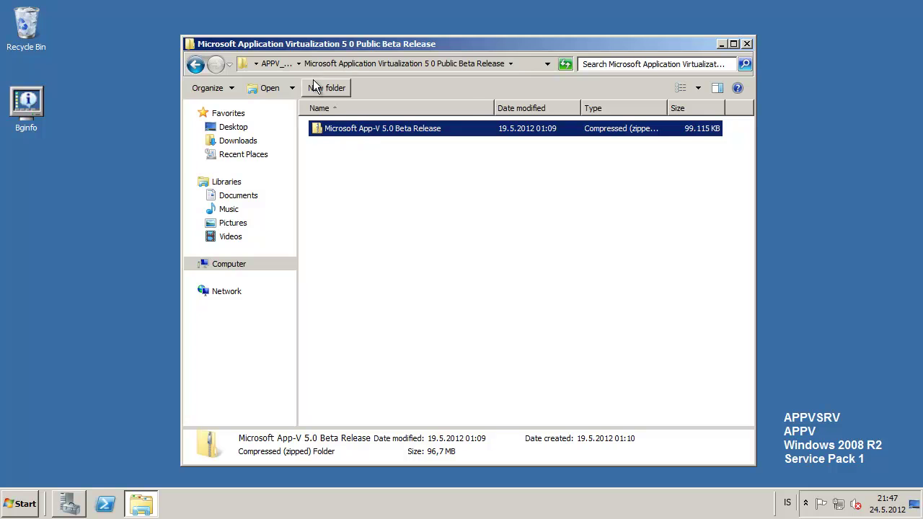
pyautogui.click(272, 64)
pyautogui.click(377, 160)
pyautogui.click(383, 146)
pyautogui.doubleClick(383, 149)
pyautogui.doubleClick(358, 132)
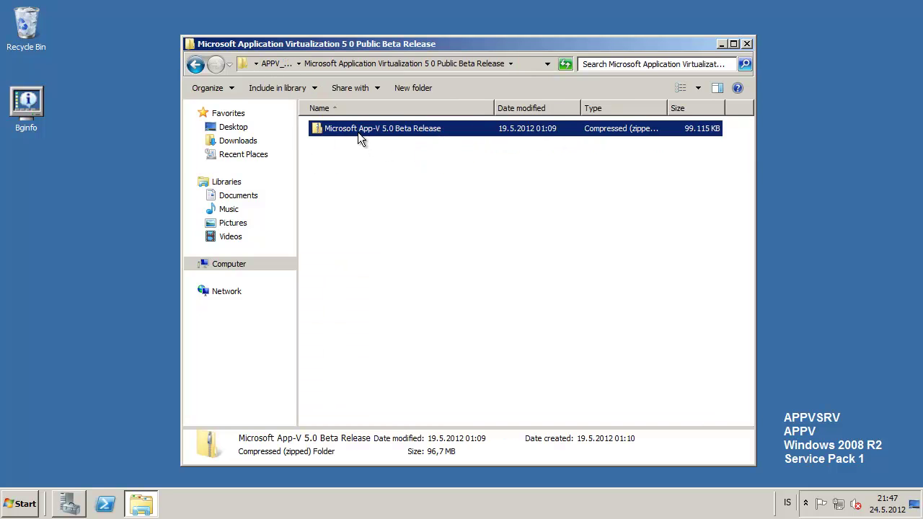
pyautogui.doubleClick(382, 130)
# - Copy appv_server_setup from the zip's Beta Release folder
pyautogui.moveTo(424, 261); pyautogui.dragTo(326, 130)
pyautogui.rightClick(326, 130)
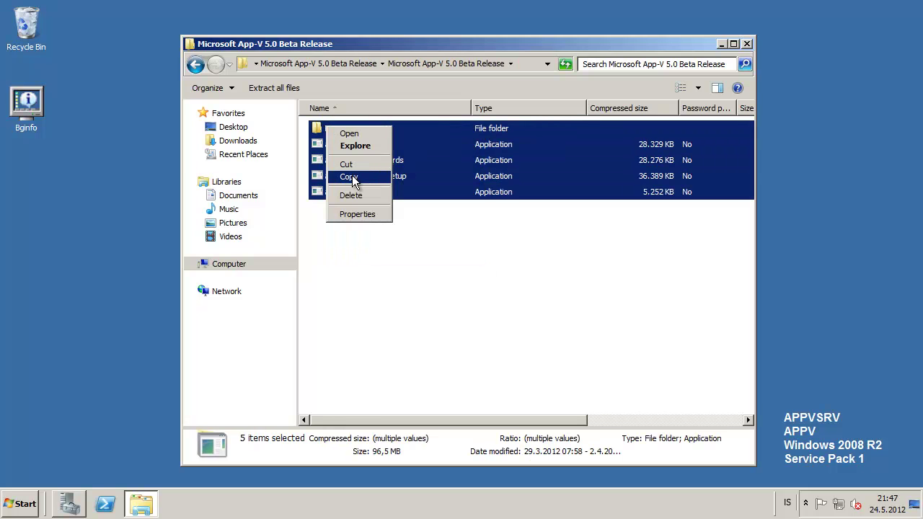
pyautogui.click(415, 224)
pyautogui.click(383, 196)
pyautogui.rightClick(363, 192)
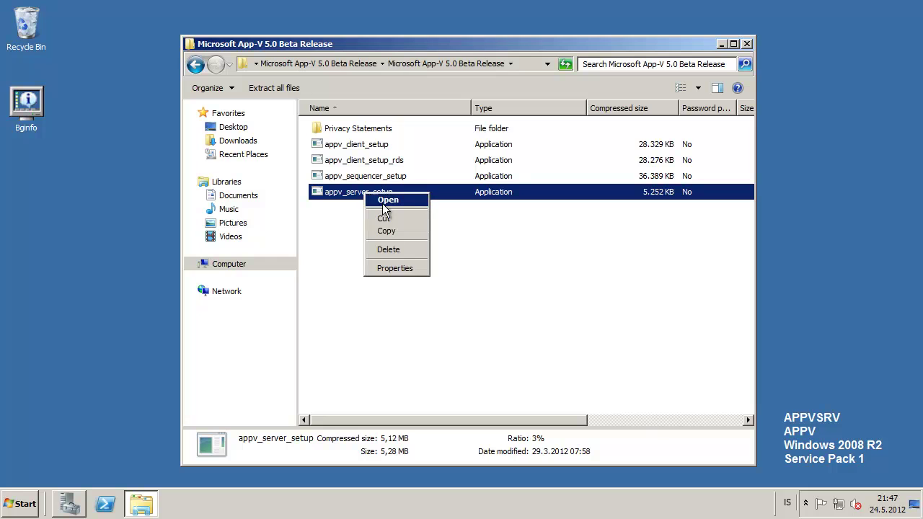
pyautogui.click(398, 231)
# - Paste appv_server_setup into APPV_DATA (Q:) and run it as administrator
pyautogui.click(298, 63)
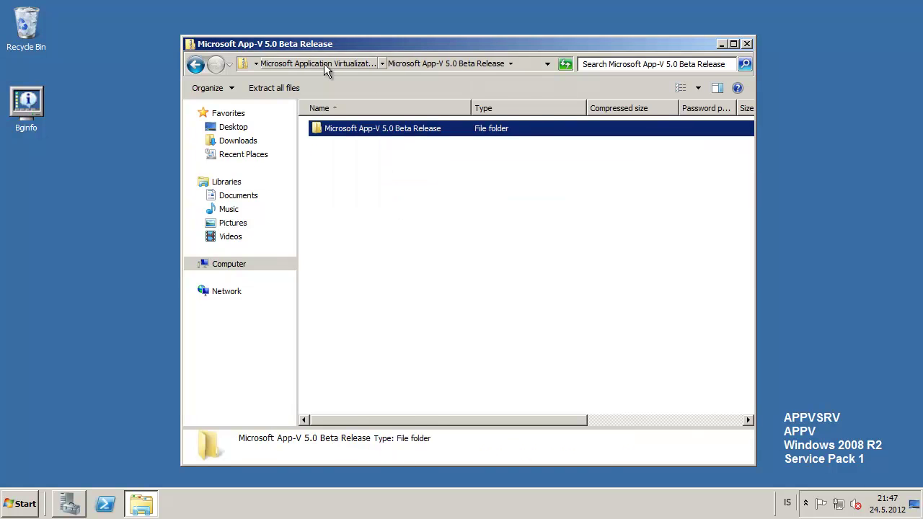
pyautogui.click(324, 64)
pyautogui.click(281, 63)
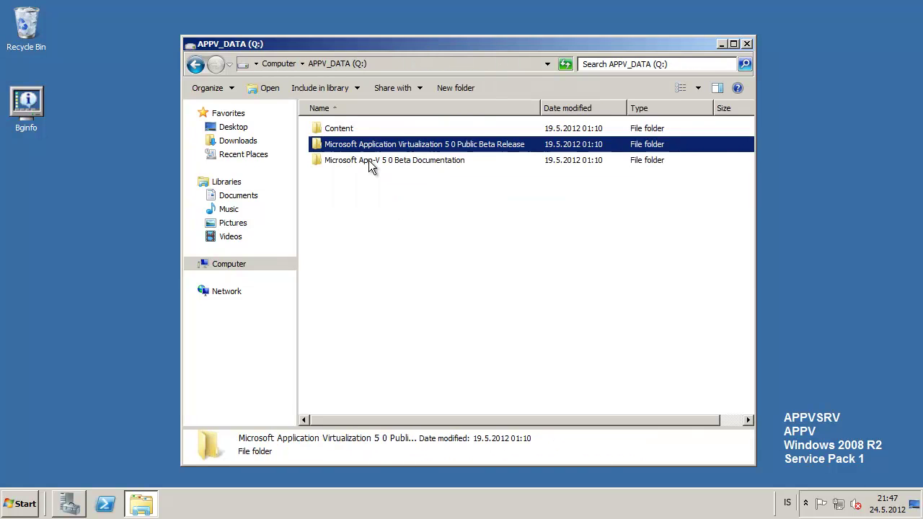
pyautogui.click(395, 206)
pyautogui.hotkey('ctrl', 'v')
pyautogui.click(382, 208)
pyautogui.click(369, 180)
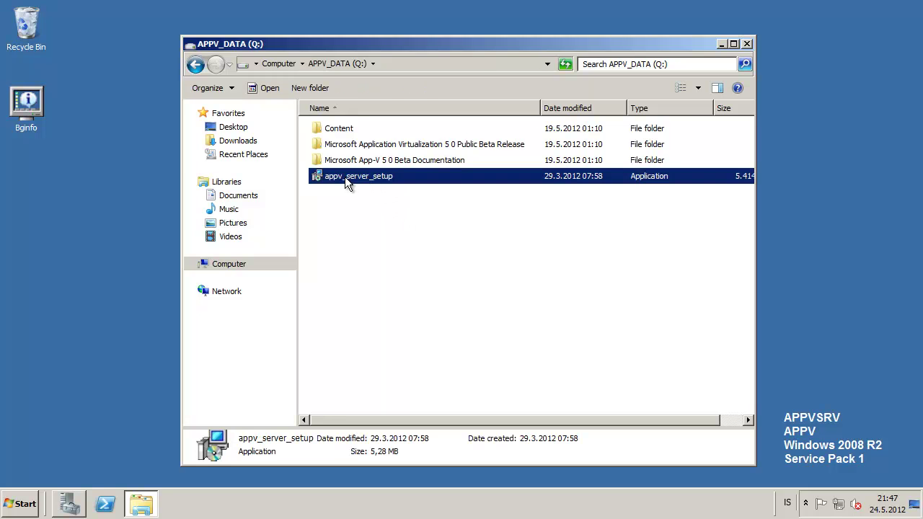
pyautogui.rightClick(347, 177)
pyautogui.click(373, 197)
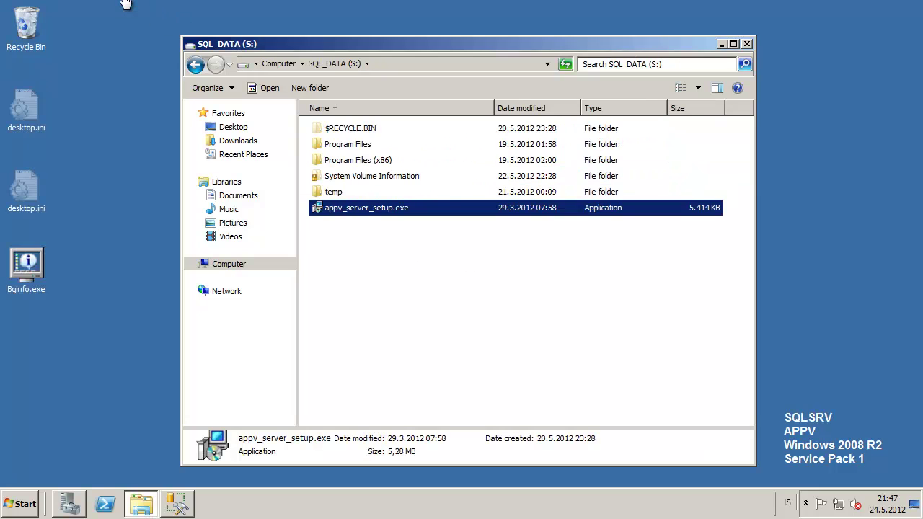
pyautogui.click(176, 507)
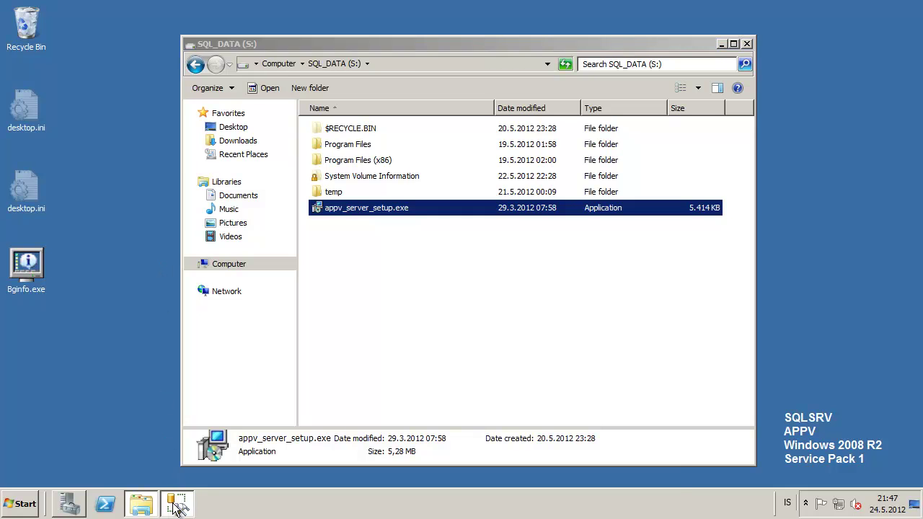
# - Refresh Databases and list AppVManagement's Security > Users, selecting the APPVSRV machine account
pyautogui.click(108, 131)
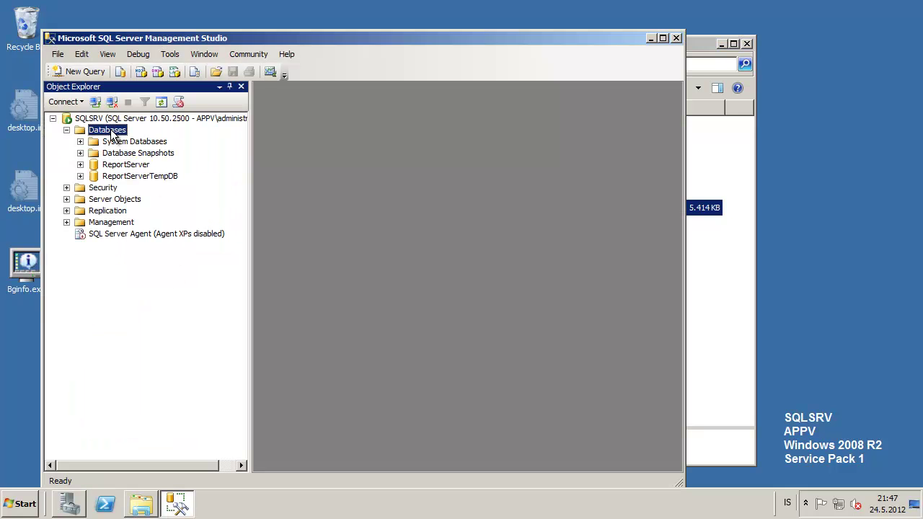
pyautogui.press('F5')
pyautogui.click(123, 167)
pyautogui.click(80, 165)
pyautogui.doubleClick(128, 168)
pyautogui.doubleClick(128, 168)
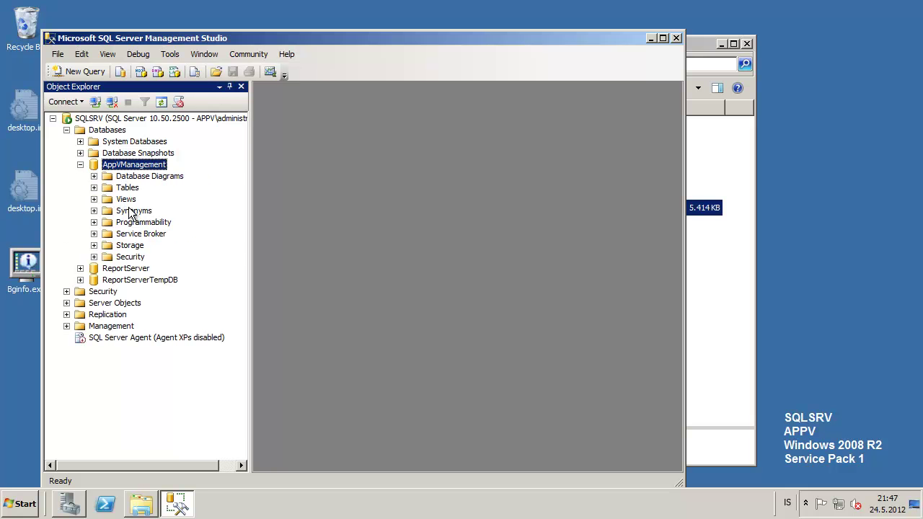
pyautogui.doubleClick(130, 257)
pyautogui.click(139, 268)
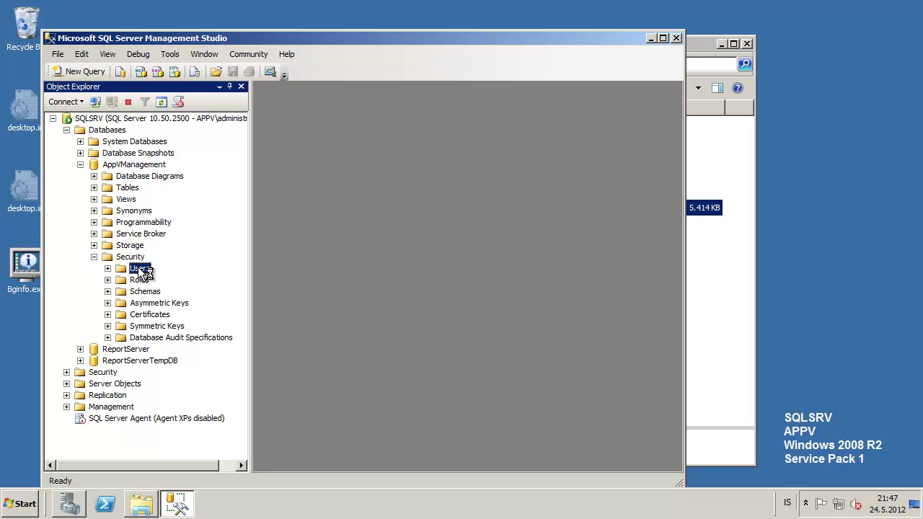
pyautogui.doubleClick(142, 269)
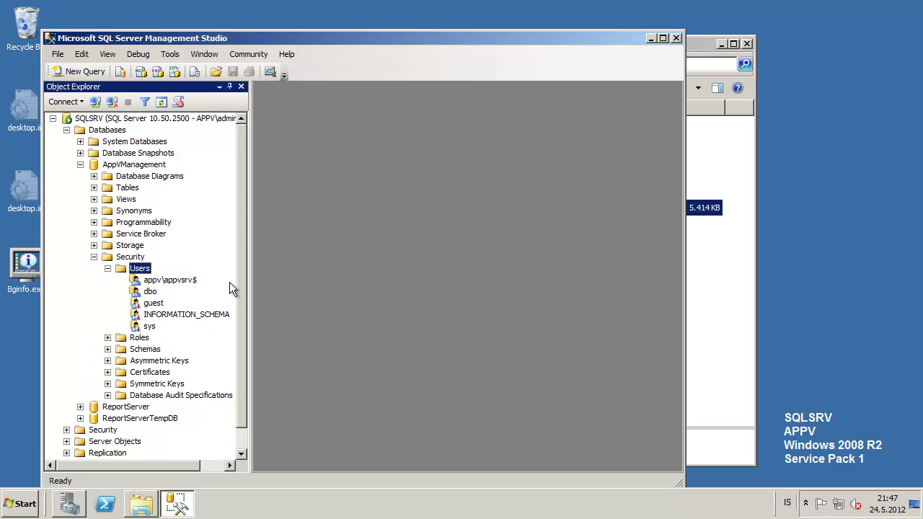
pyautogui.click(166, 280)
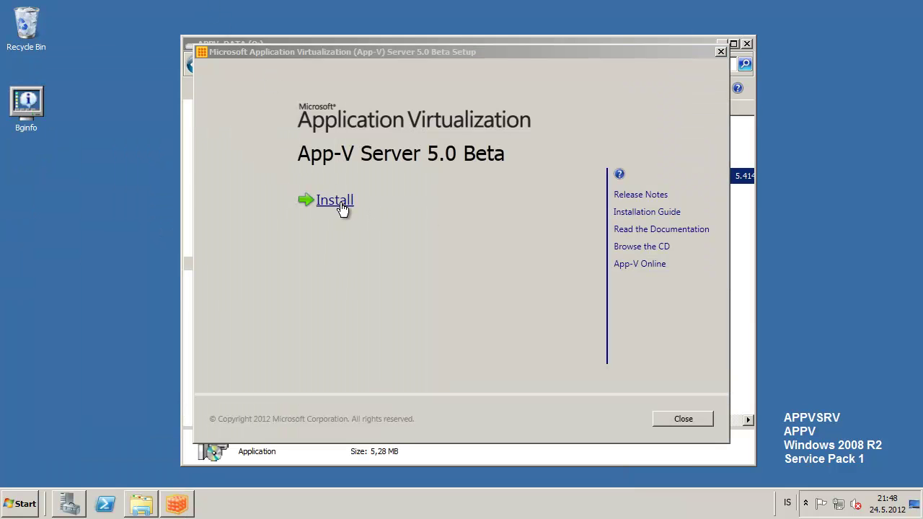
# - Accept the license terms, select Publishing Server, and keep the default installation location
pyautogui.click(342, 209)
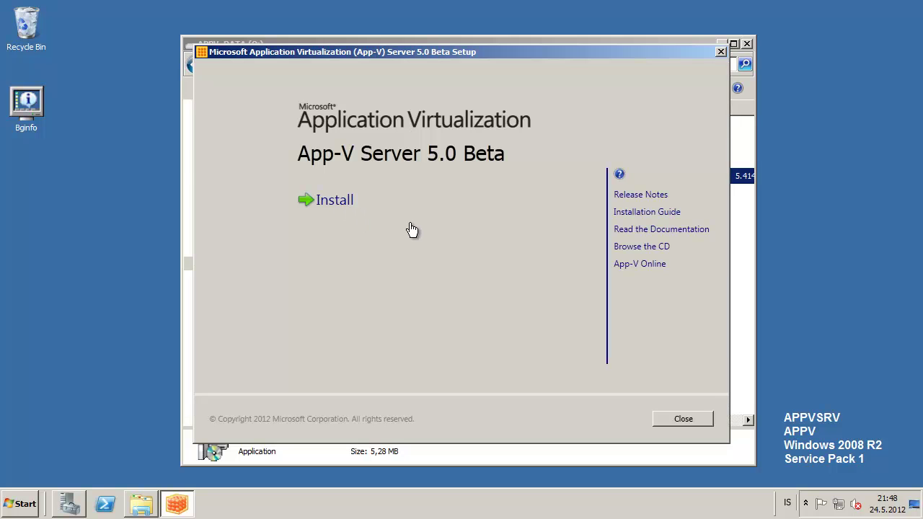
pyautogui.click(324, 365)
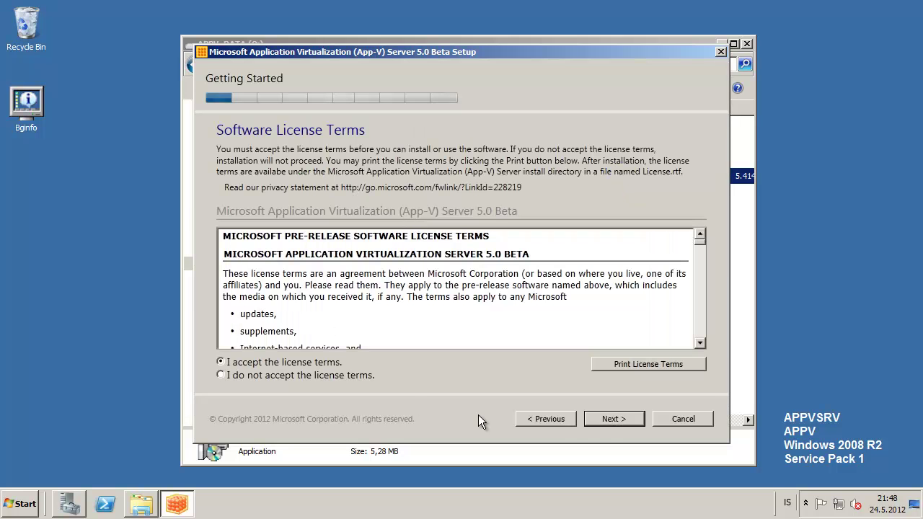
pyautogui.click(610, 418)
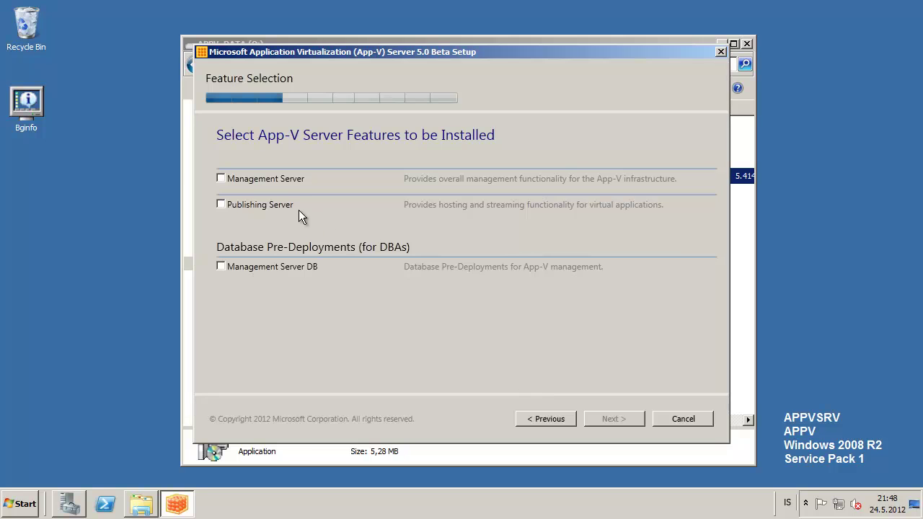
pyautogui.click(267, 205)
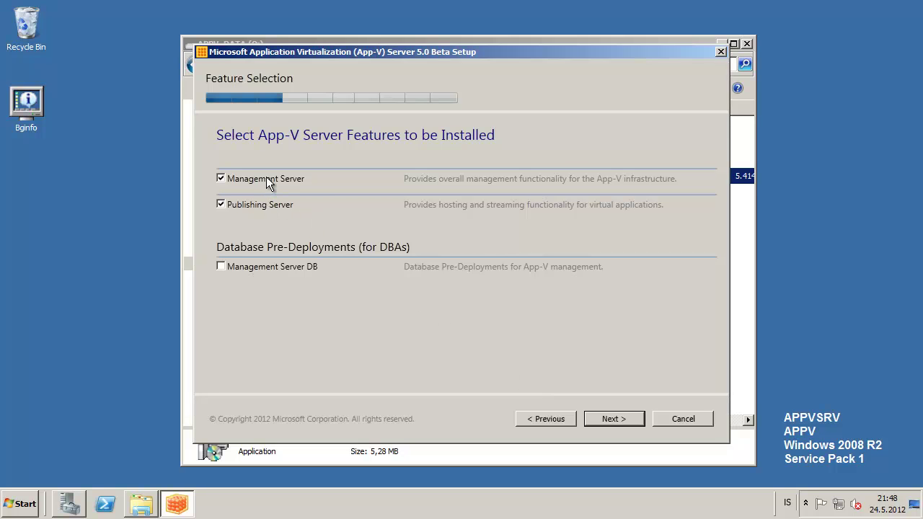
pyautogui.click(610, 413)
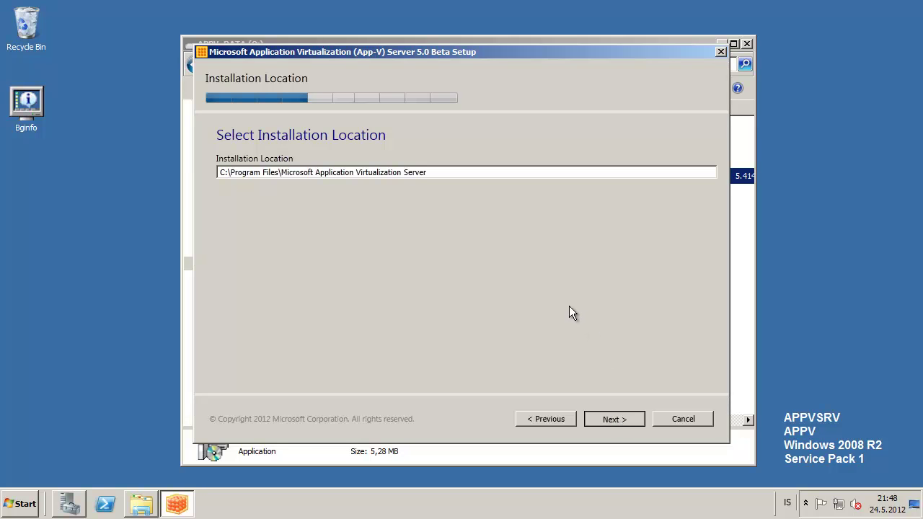
pyautogui.press('Return')
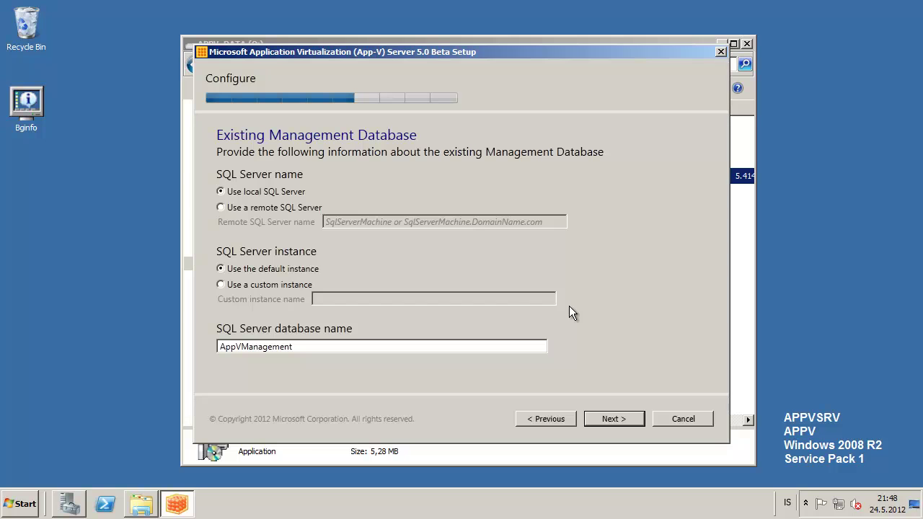
# - Point the management database at the remote SQL Server sqlsrv
pyautogui.click(303, 210)
pyautogui.click(340, 224)
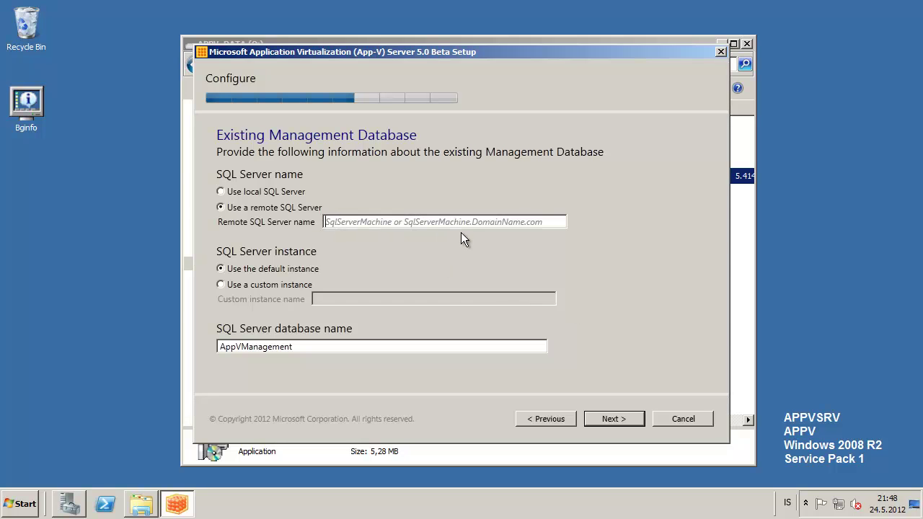
pyautogui.write('sqlsrv')
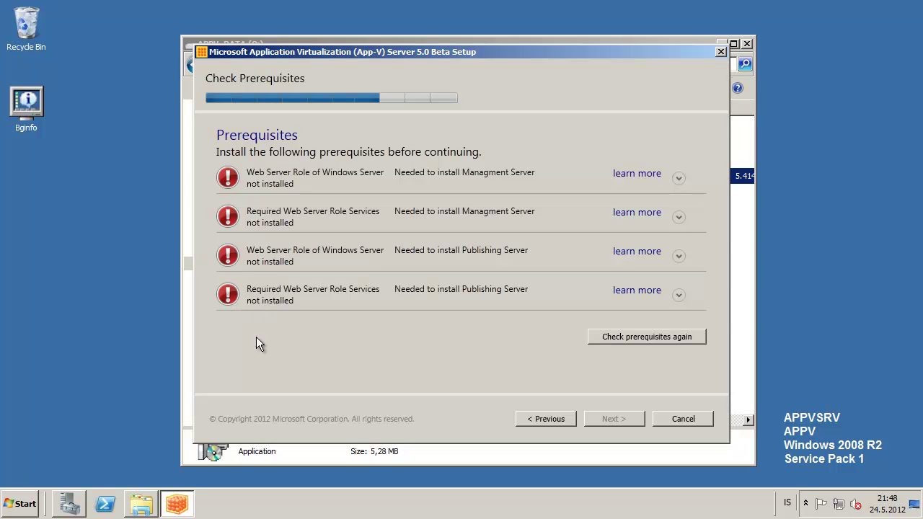
# - In Server Manager's Add Roles wizard, select the Web Server (IIS) role
pyautogui.click(69, 503)
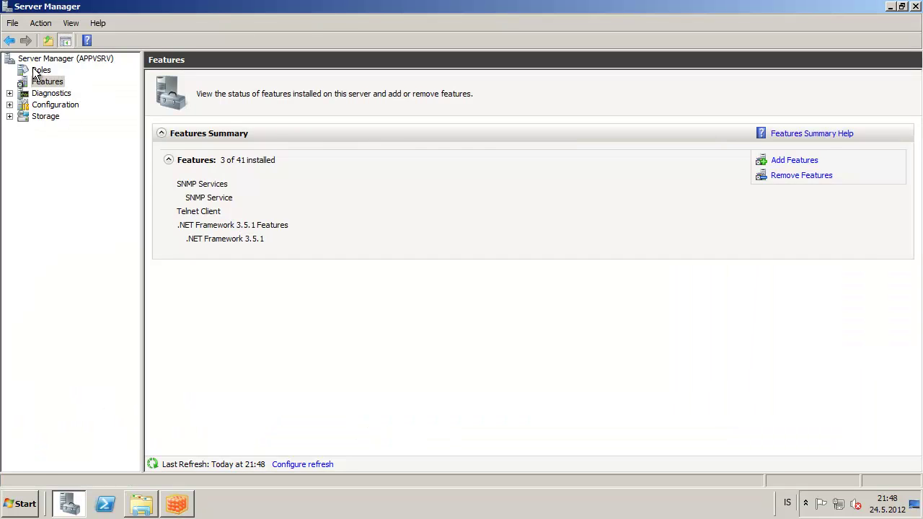
pyautogui.click(34, 72)
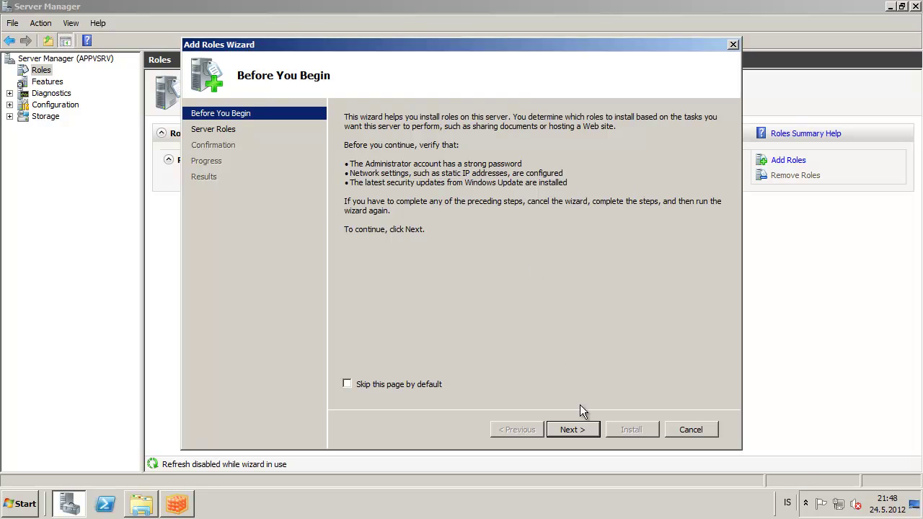
pyautogui.click(576, 430)
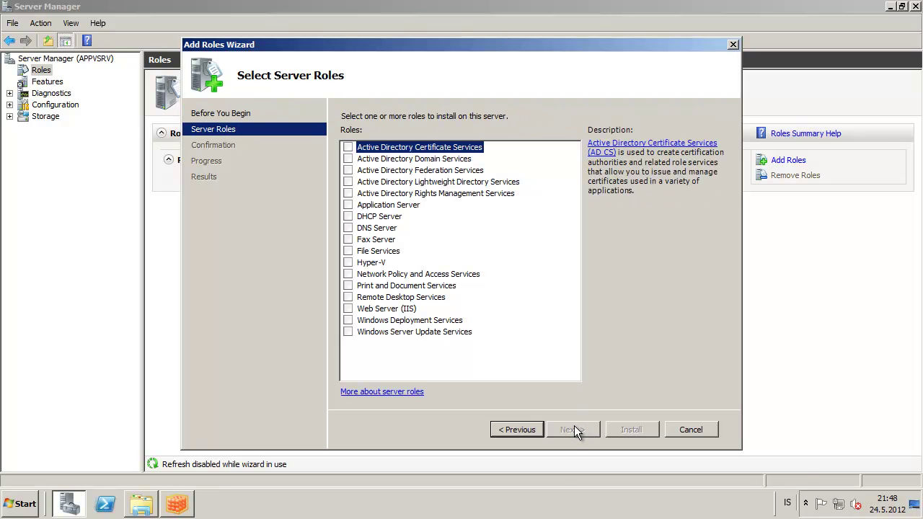
pyautogui.click(372, 310)
pyautogui.click(348, 309)
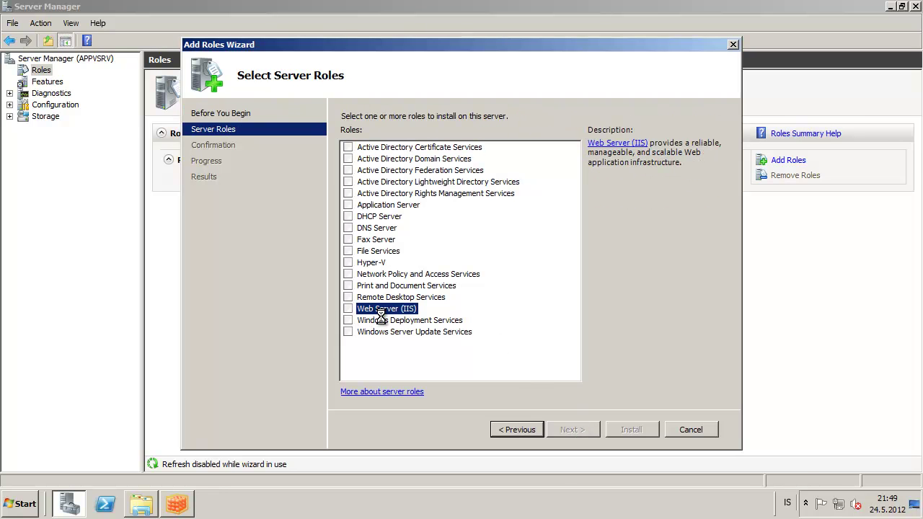
pyautogui.click(567, 426)
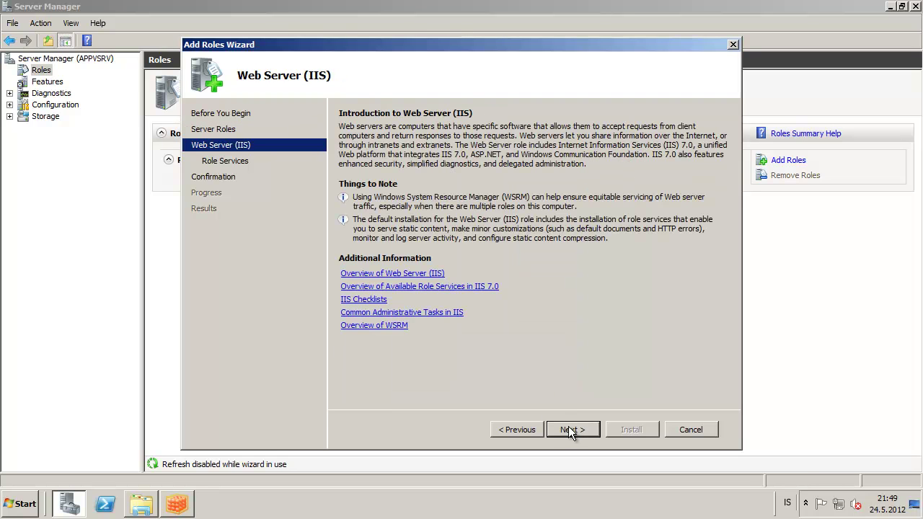
pyautogui.click(569, 428)
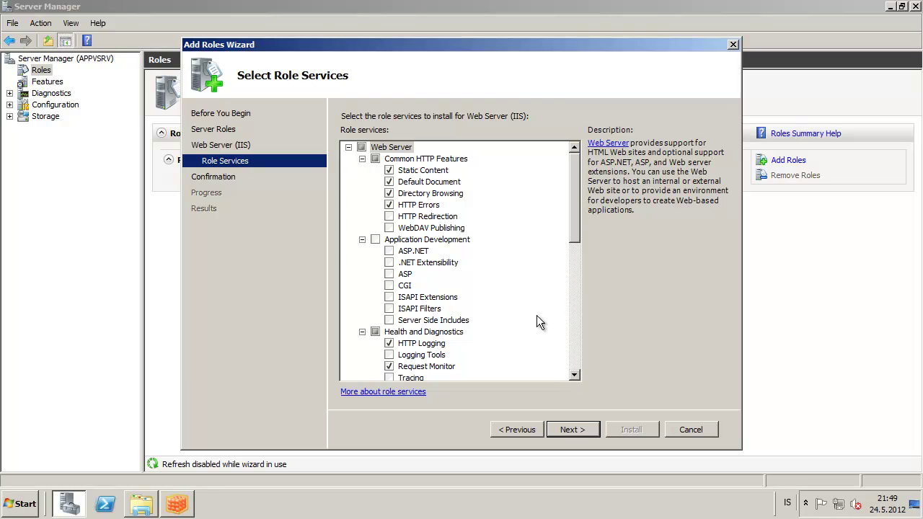
# - Exclude Directory Browsing and HTTP Errors; include ASP.NET with dependencies and Windows Authentication
pyautogui.click(389, 195)
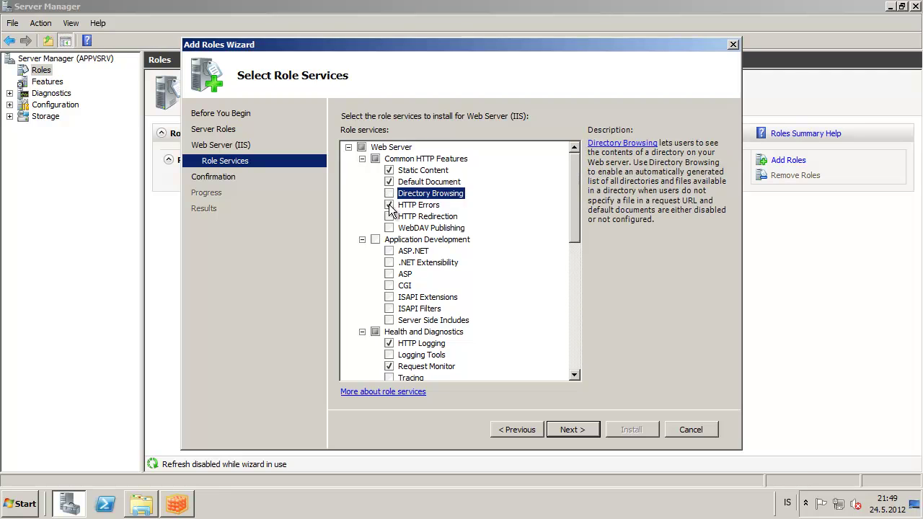
pyautogui.click(390, 206)
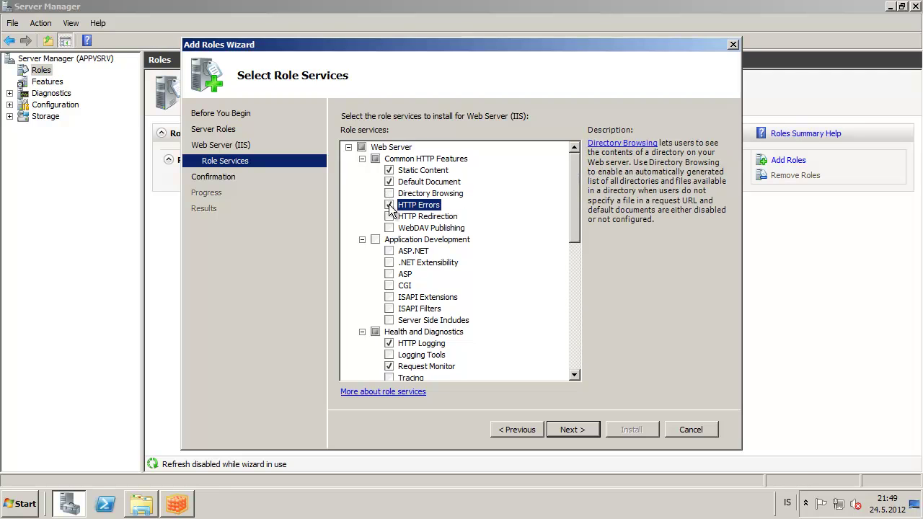
pyautogui.click(390, 252)
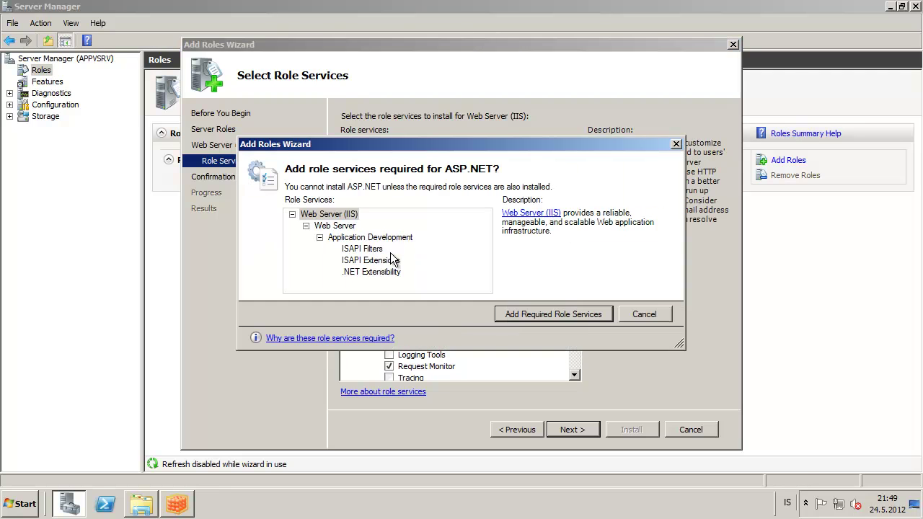
pyautogui.click(557, 315)
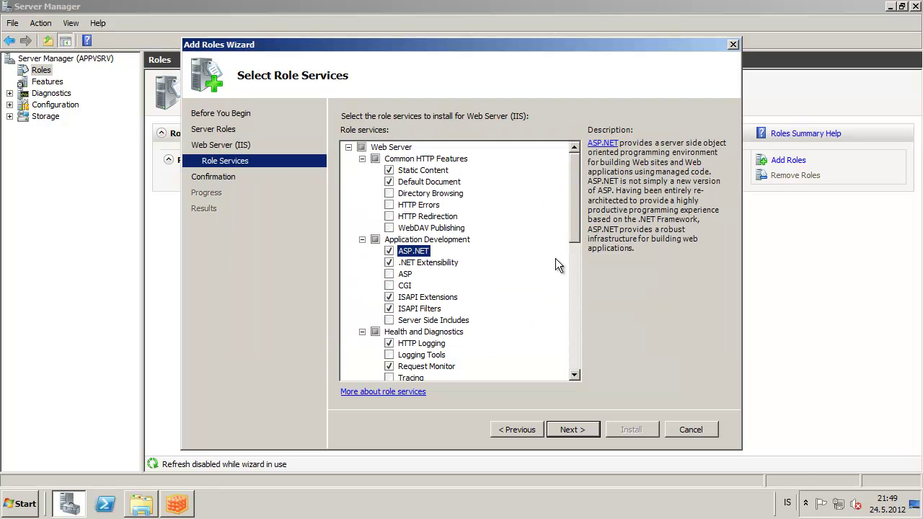
pyautogui.moveTo(578, 228); pyautogui.dragTo(575, 289)
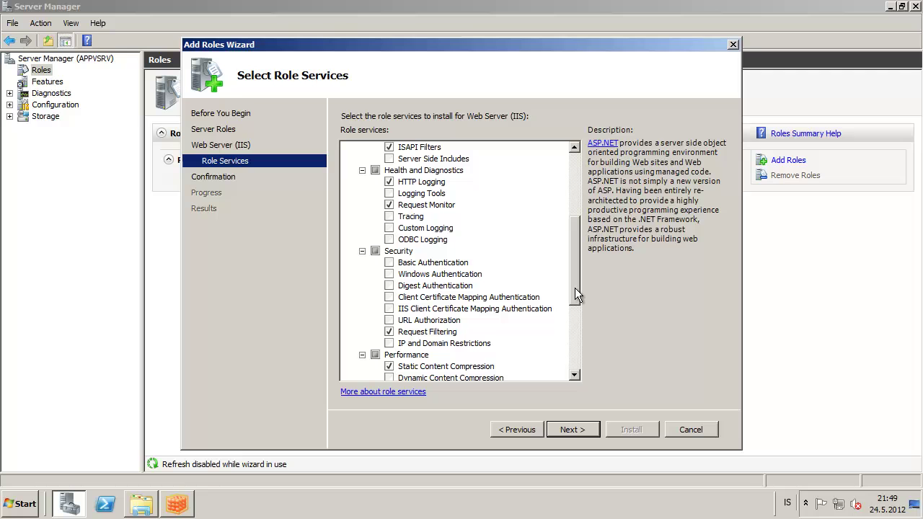
pyautogui.click(388, 275)
pyautogui.click(389, 276)
pyautogui.moveTo(568, 278); pyautogui.dragTo(571, 201)
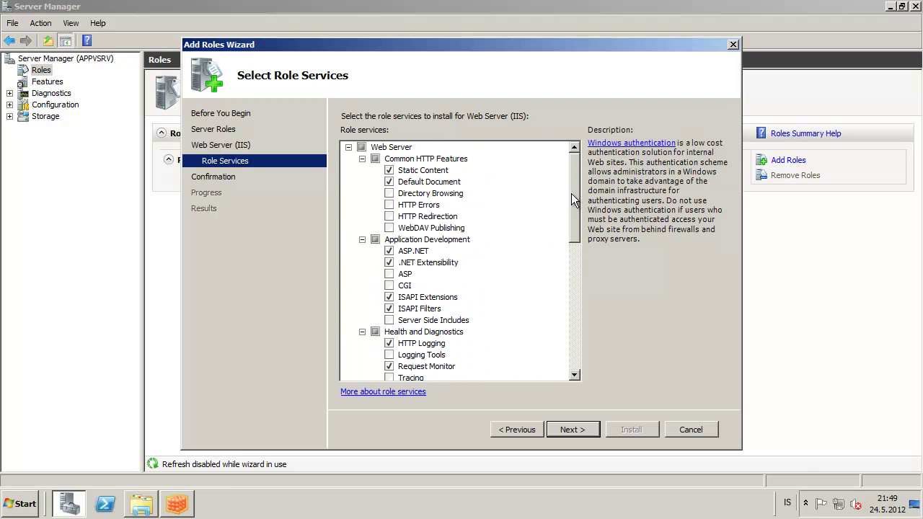
pyautogui.moveTo(572, 194); pyautogui.dragTo(570, 340)
# - Install the Web Server role, close the wizard, and minimize Server Manager
pyautogui.click(574, 427)
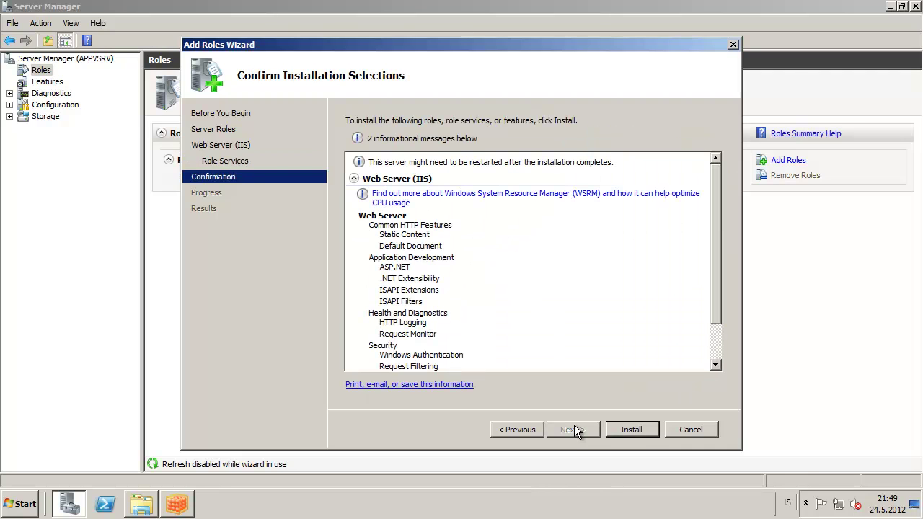
pyautogui.click(634, 430)
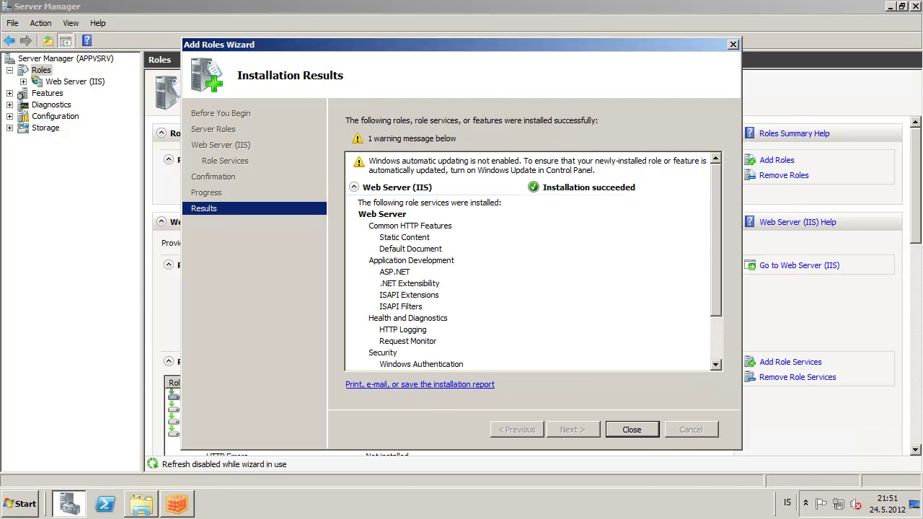
pyautogui.click(636, 430)
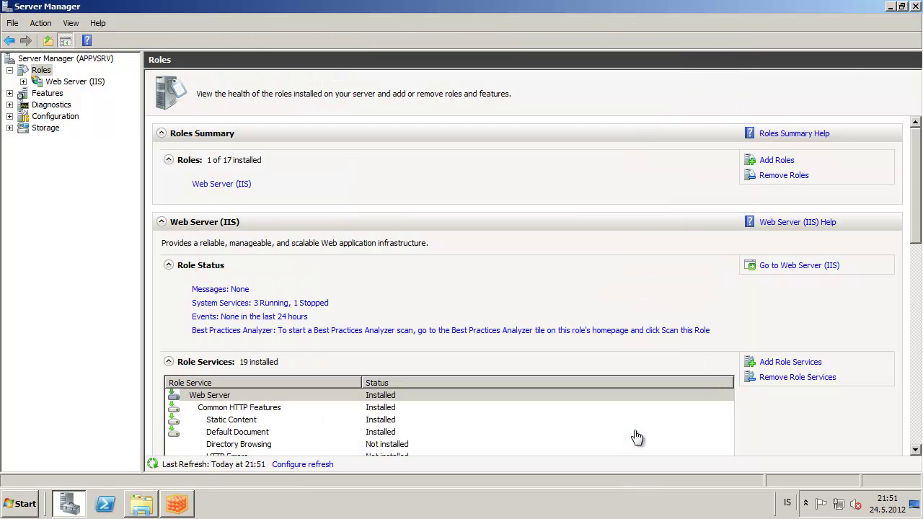
pyautogui.click(891, 6)
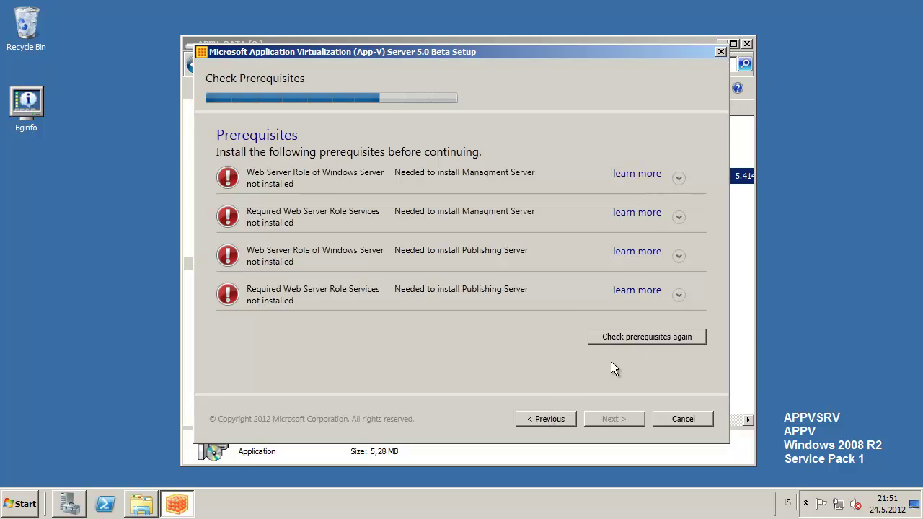
# - Re-run the prerequisite check and begin the management account with appv\
pyautogui.click(636, 342)
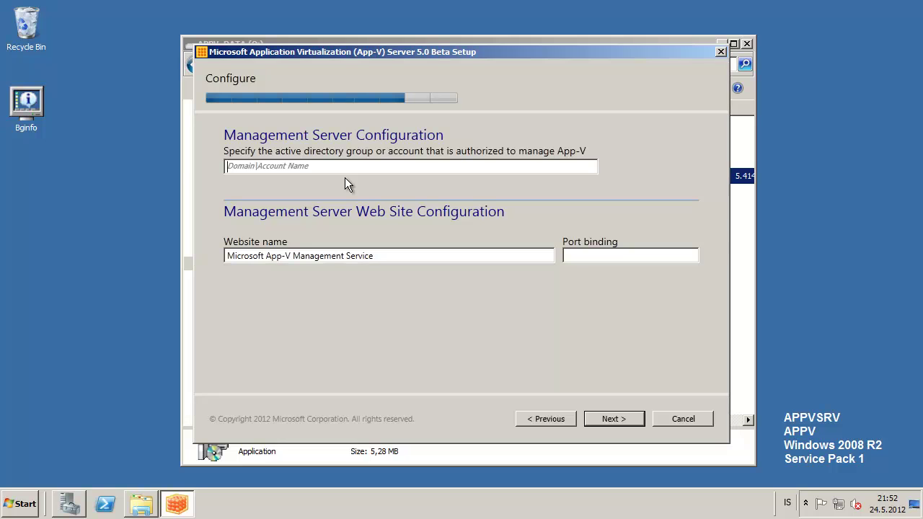
pyautogui.write('appv\\s')
pyautogui.press('BackSpace')
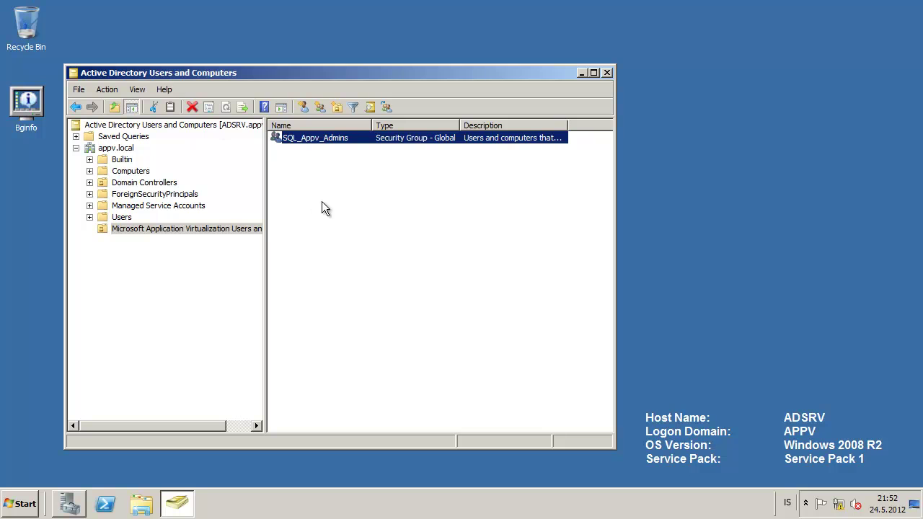
# - Create a new group named Appv_Admins
pyautogui.click(322, 201)
pyautogui.click(283, 106)
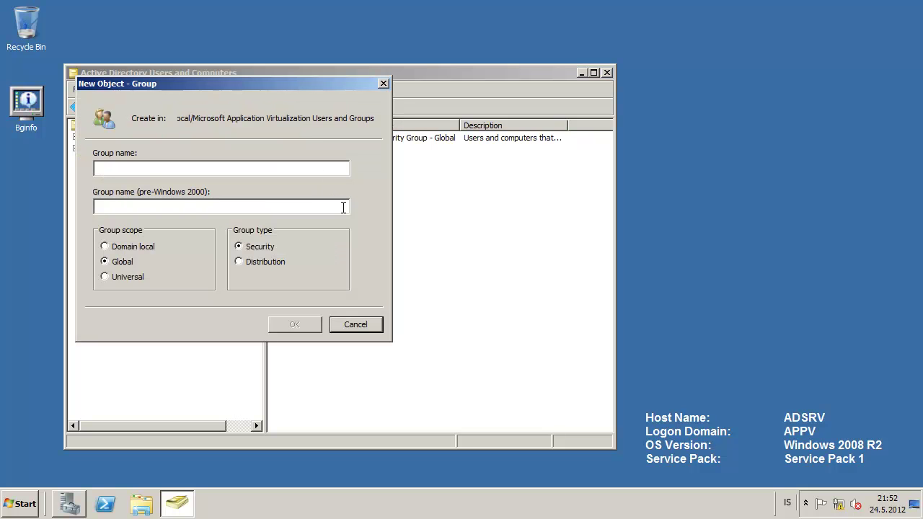
pyautogui.write('Ap')
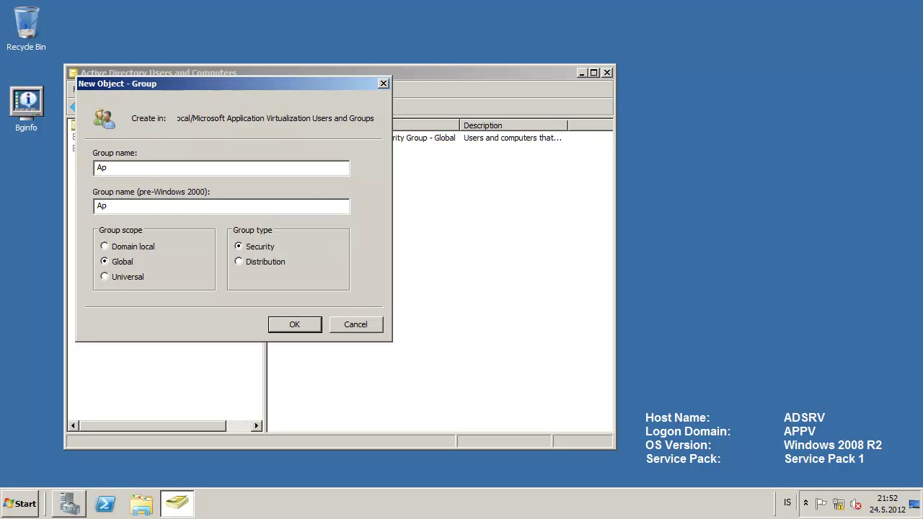
pyautogui.write('pv_Admins')
pyautogui.click(290, 325)
# - Add Administrator as a member of the Appv_Admins group
pyautogui.doubleClick(315, 140)
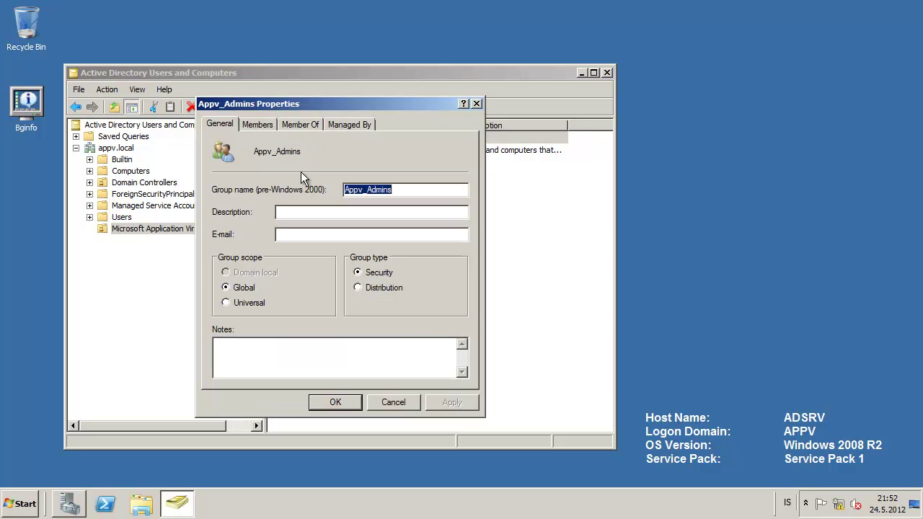
pyautogui.click(260, 126)
pyautogui.click(234, 360)
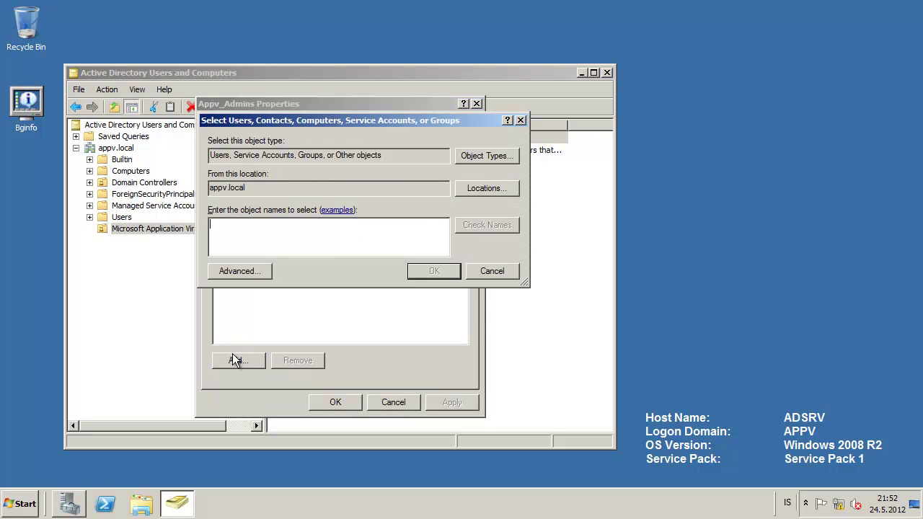
pyautogui.write('administrator')
pyautogui.press('Return')
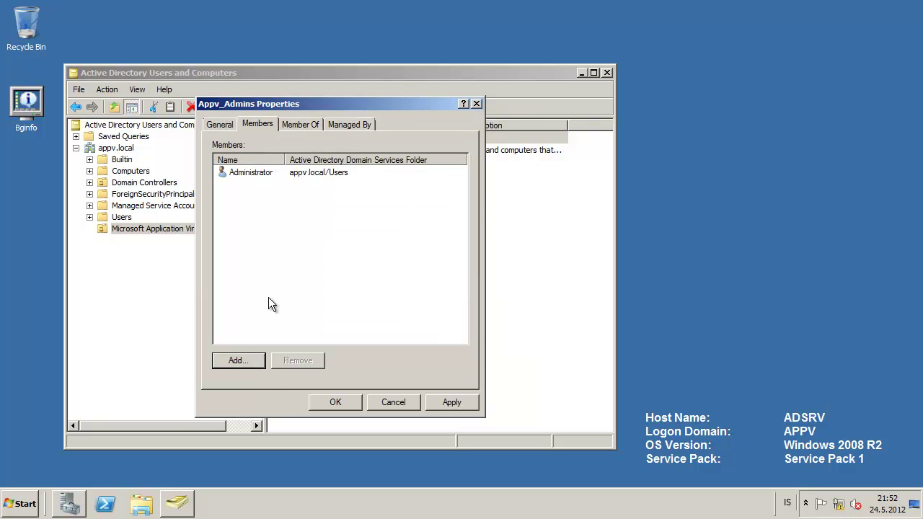
pyautogui.click(334, 403)
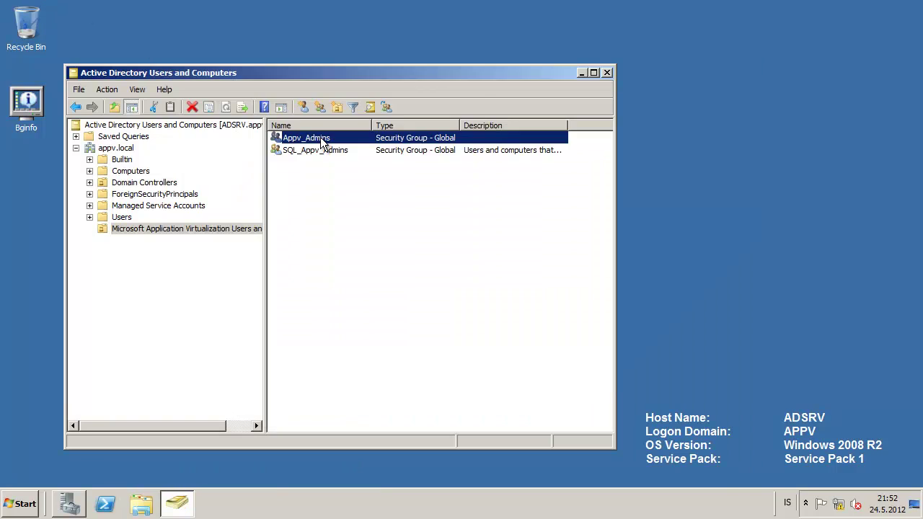
# - Give Appv_Admins the description 'Group that is authorized to manage App-V'
pyautogui.doubleClick(321, 137)
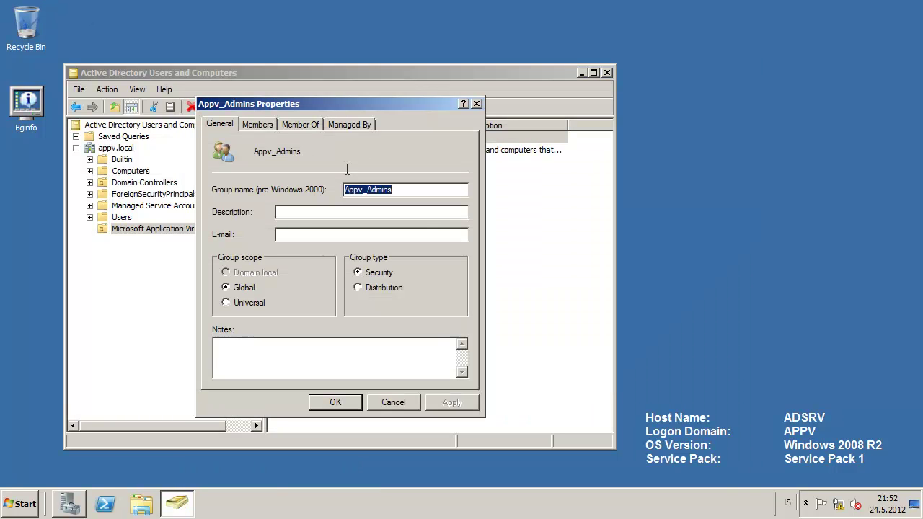
pyautogui.click(350, 212)
pyautogui.write('Group that is author')
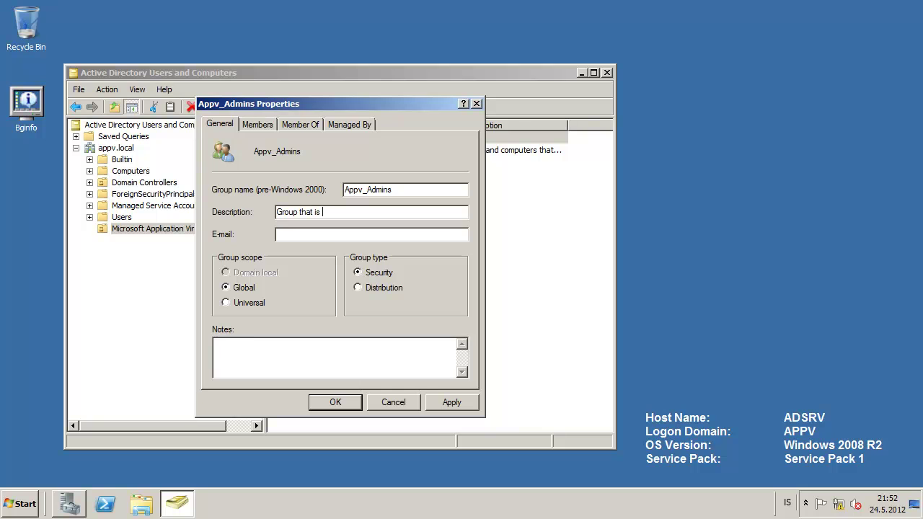
pyautogui.write('ized to manage App-V')
# - Save the group description, then authorize appv\Appv_Admins on management port 50536
pyautogui.click(331, 403)
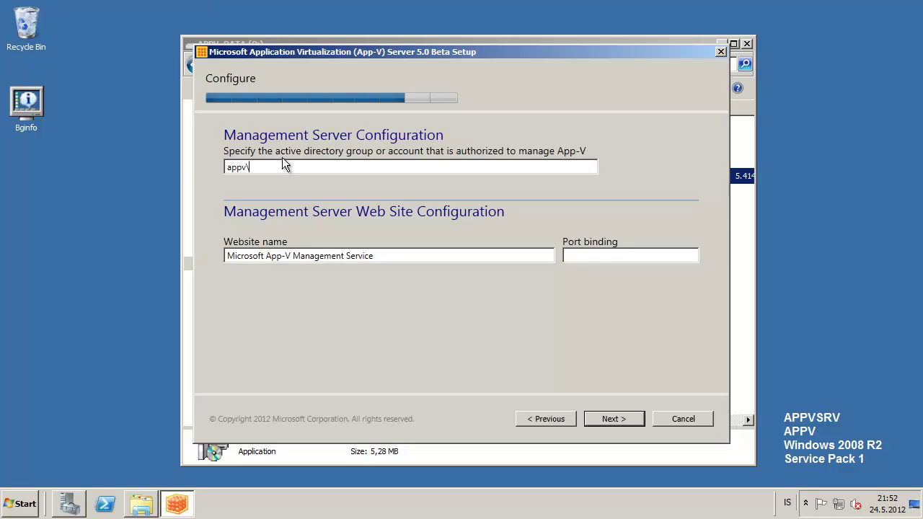
pyautogui.write('Appv_Admins')
pyautogui.write('50536')
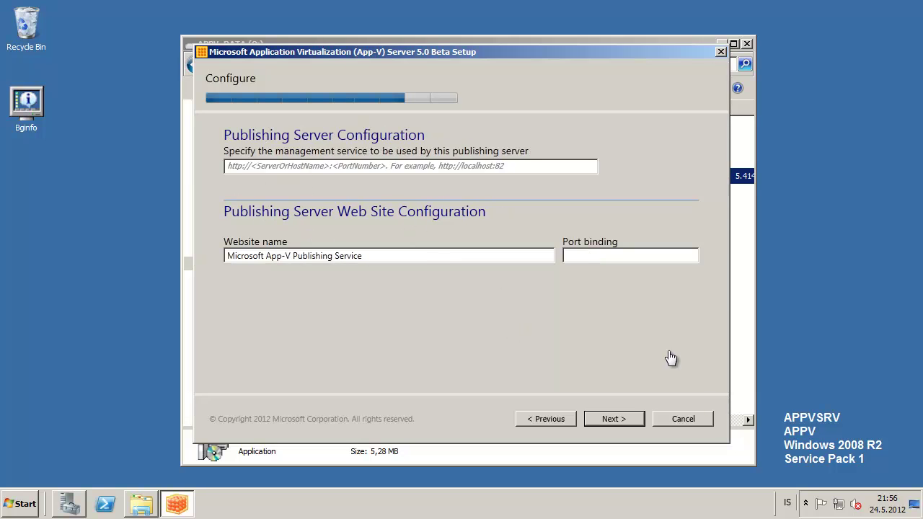
pyautogui.click(595, 256)
pyautogui.write('5053')
pyautogui.write('7')
pyautogui.click(559, 421)
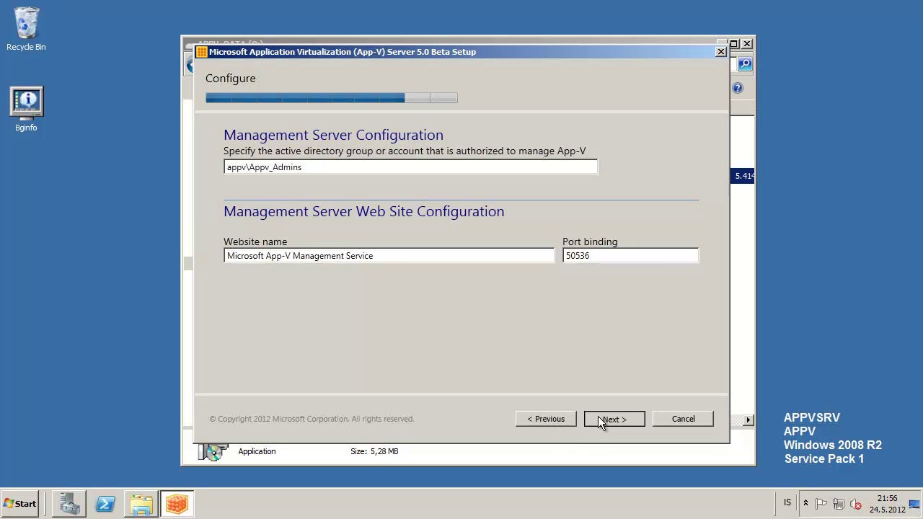
pyautogui.click(599, 419)
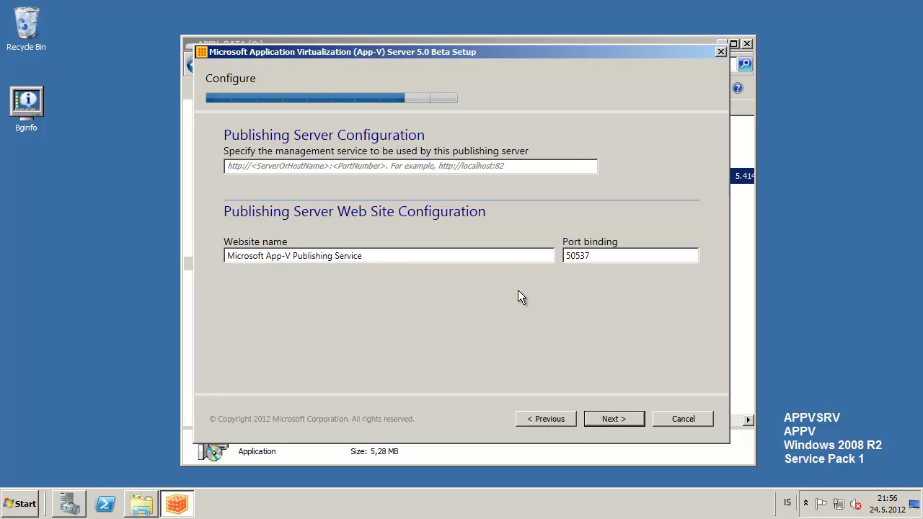
pyautogui.click(266, 166)
pyautogui.write('http')
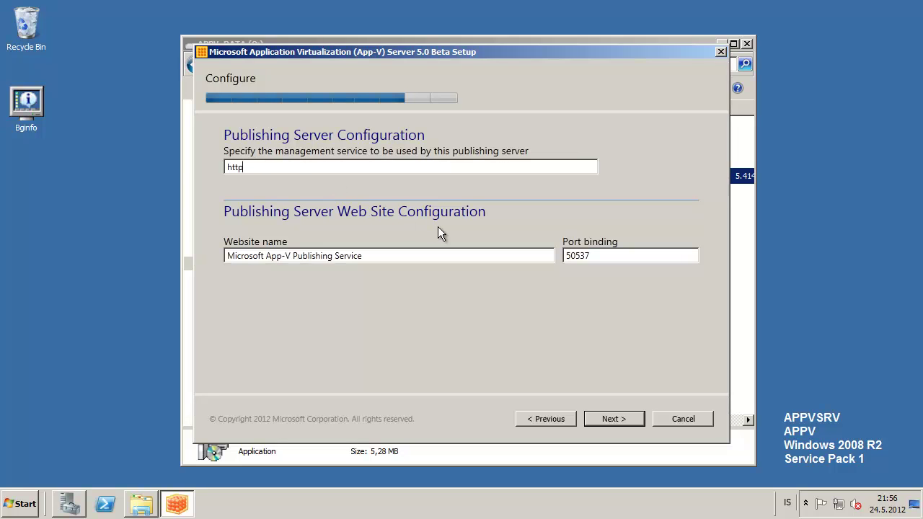
pyautogui.write('://appvsrv.appv.local:50537')
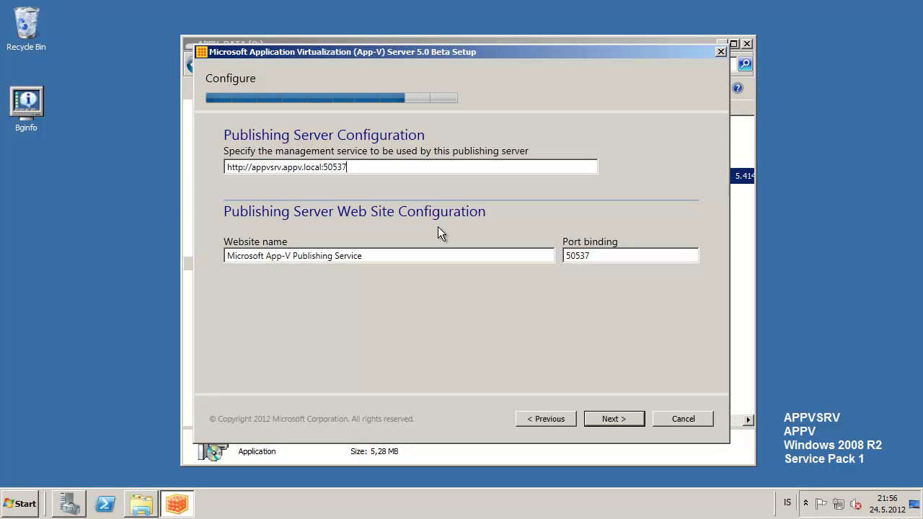
# - Install the Management and Publishing Servers and close the finished setup wizard
pyautogui.click(616, 420)
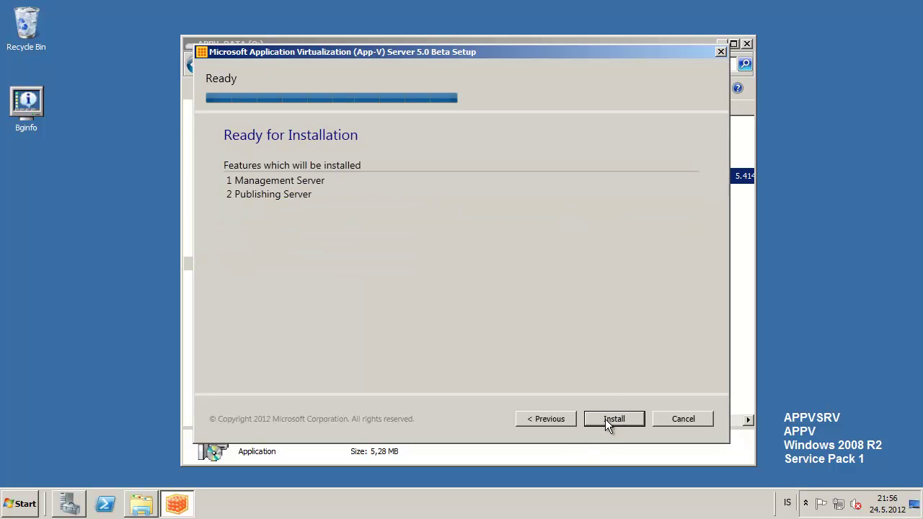
pyautogui.click(609, 419)
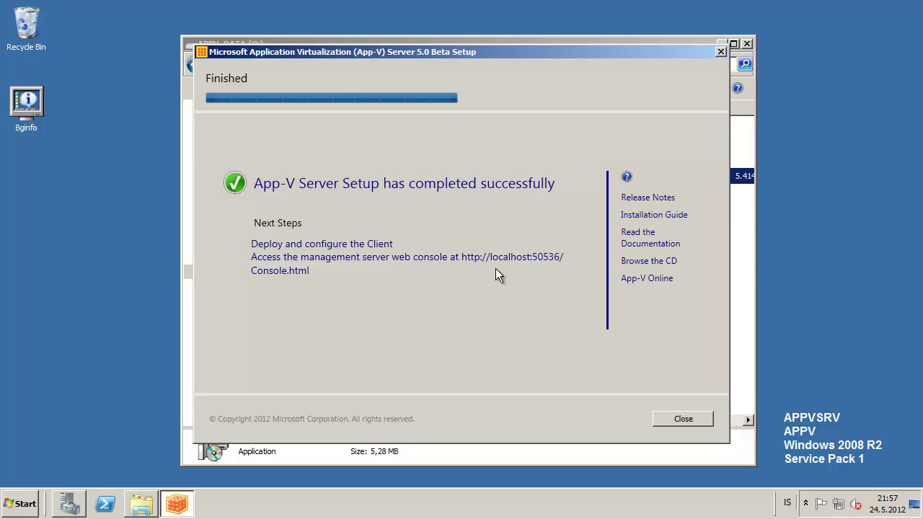
pyautogui.click(683, 420)
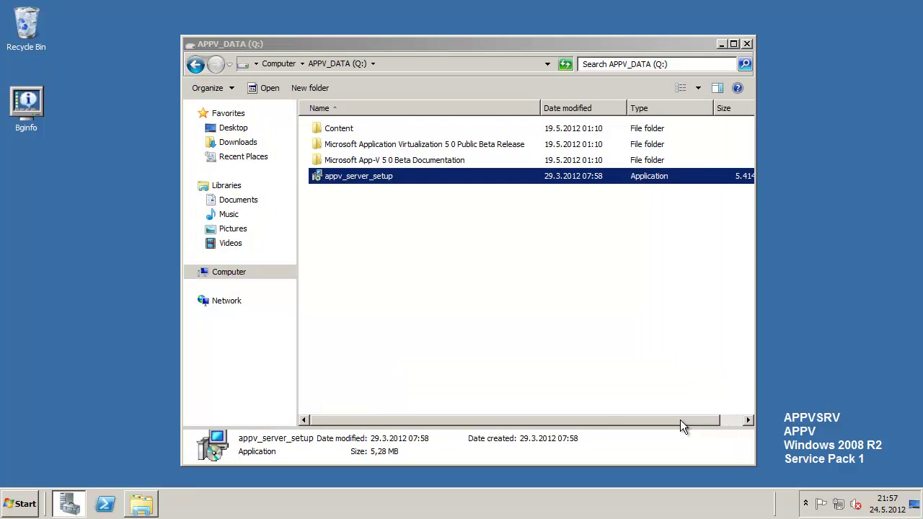
# - Launch Application Virtualization Management Console from All Programs and decline the Adobe add-on
pyautogui.click(21, 504)
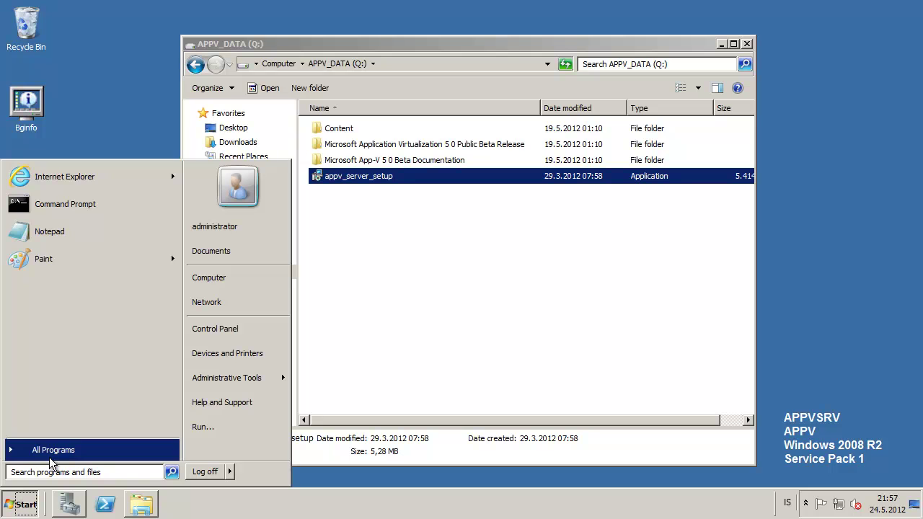
pyautogui.click(56, 451)
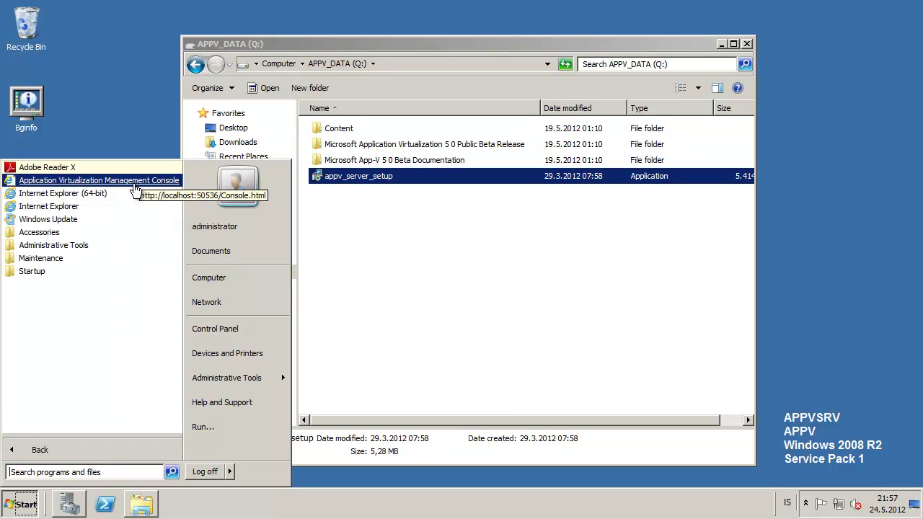
pyautogui.click(133, 182)
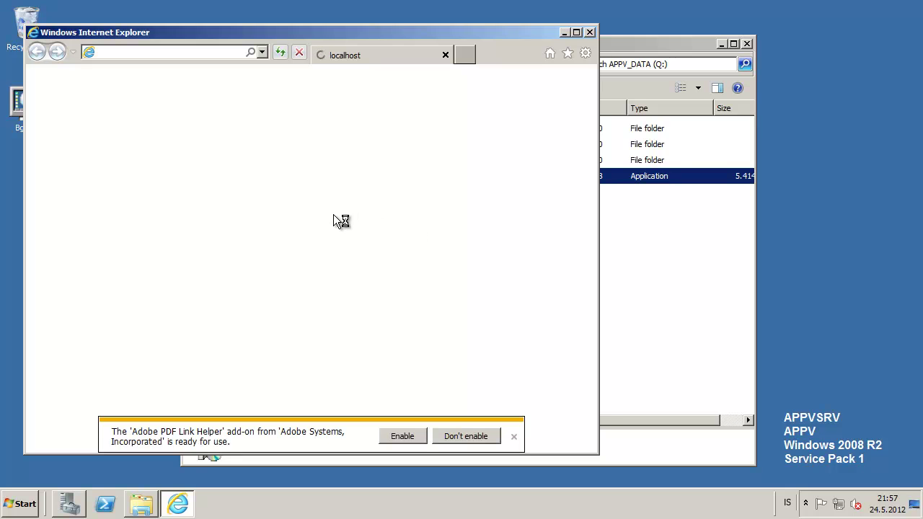
pyautogui.click(474, 433)
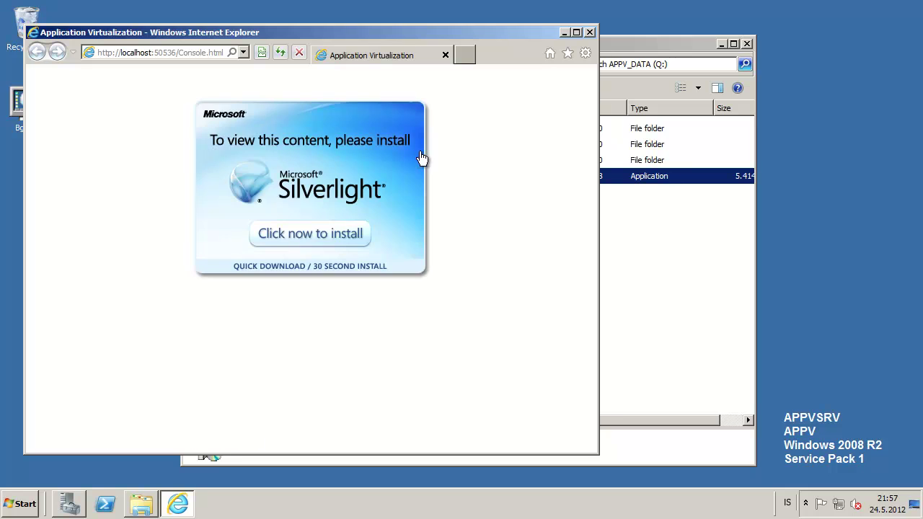
# - Download and install Microsoft Silverlight with Microsoft Update enabled, then close the installer
pyautogui.click(325, 233)
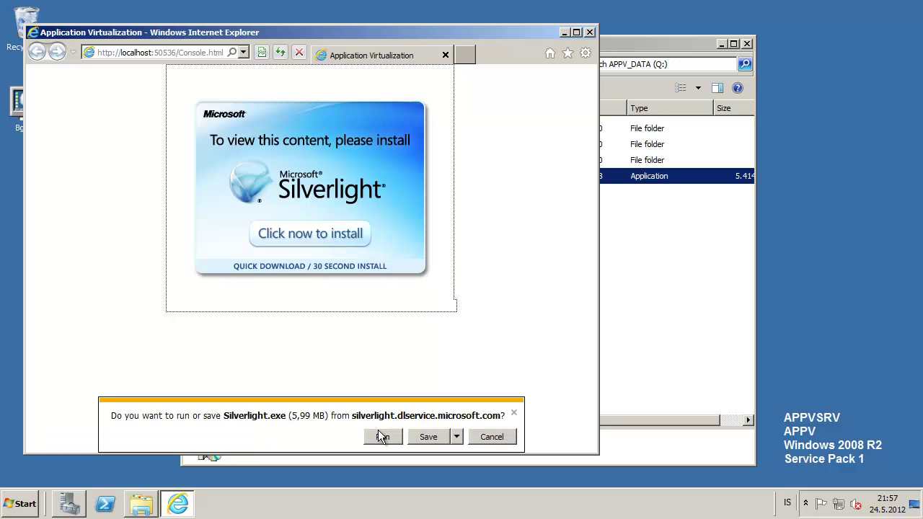
pyautogui.click(383, 436)
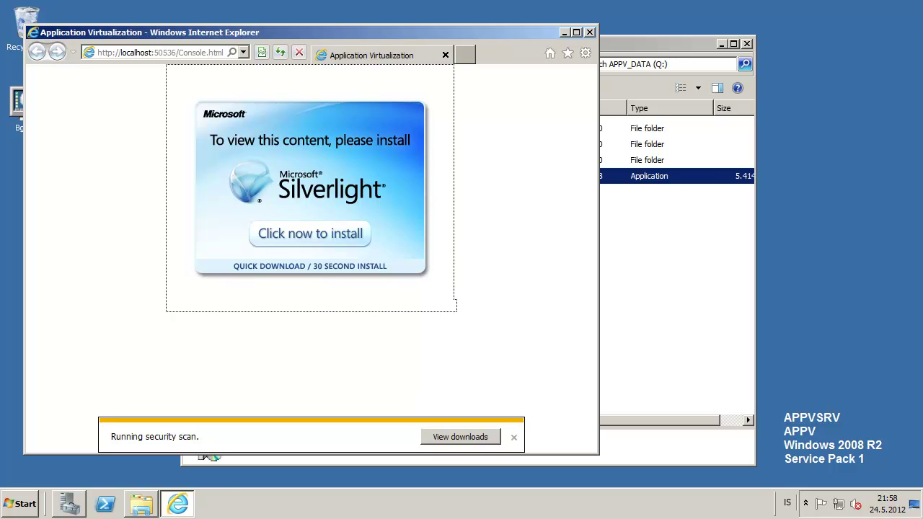
pyautogui.click(610, 313)
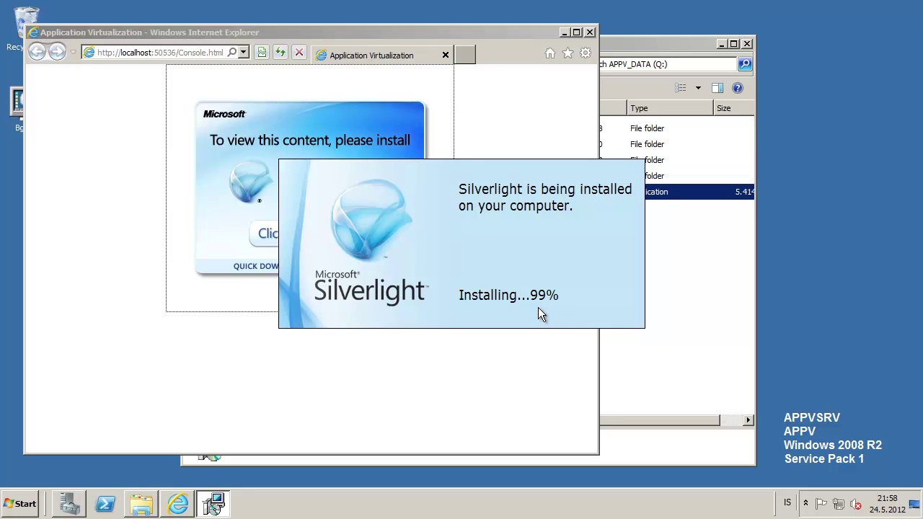
pyautogui.click(604, 319)
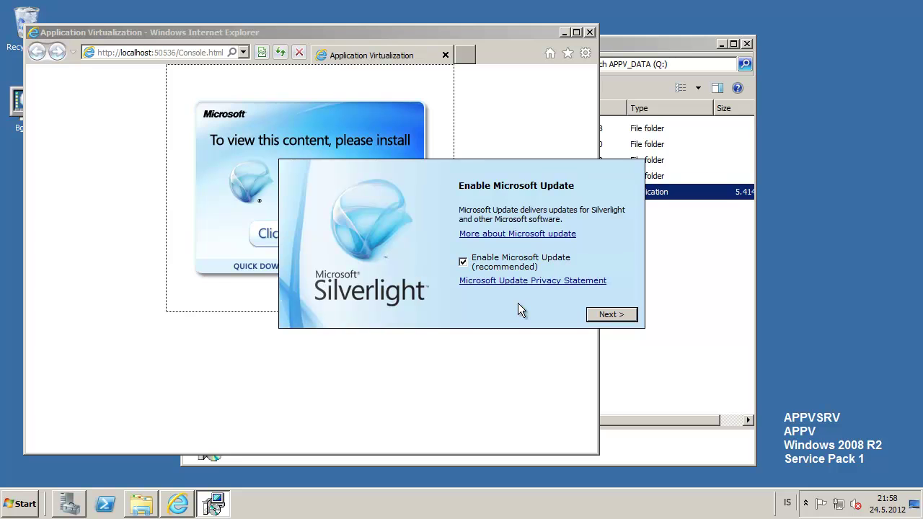
pyautogui.click(613, 313)
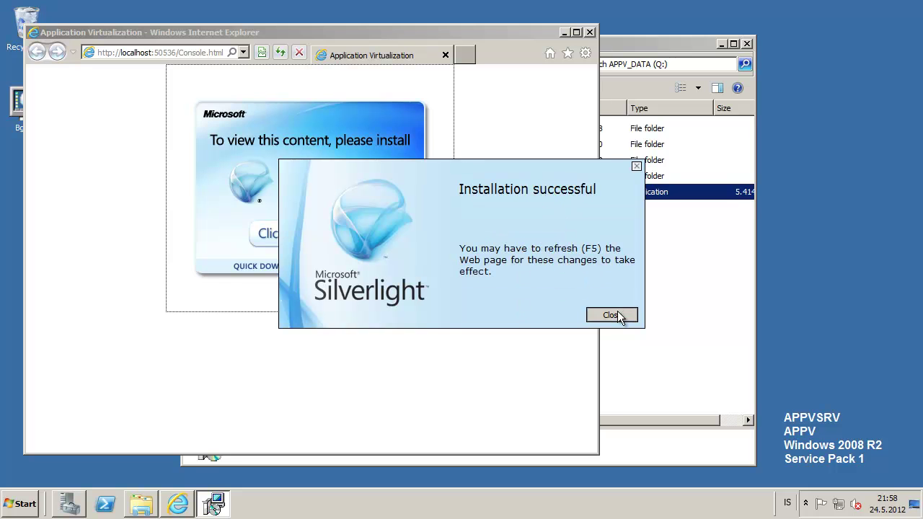
pyautogui.click(617, 315)
pyautogui.click(170, 52)
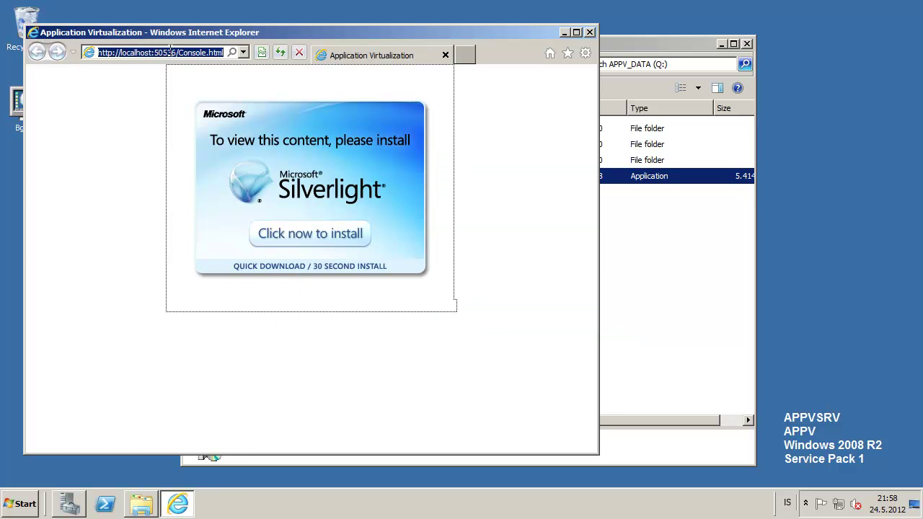
# - Reload the console page, then bring up Command Prompt's launch options from Start
pyautogui.press('Return')
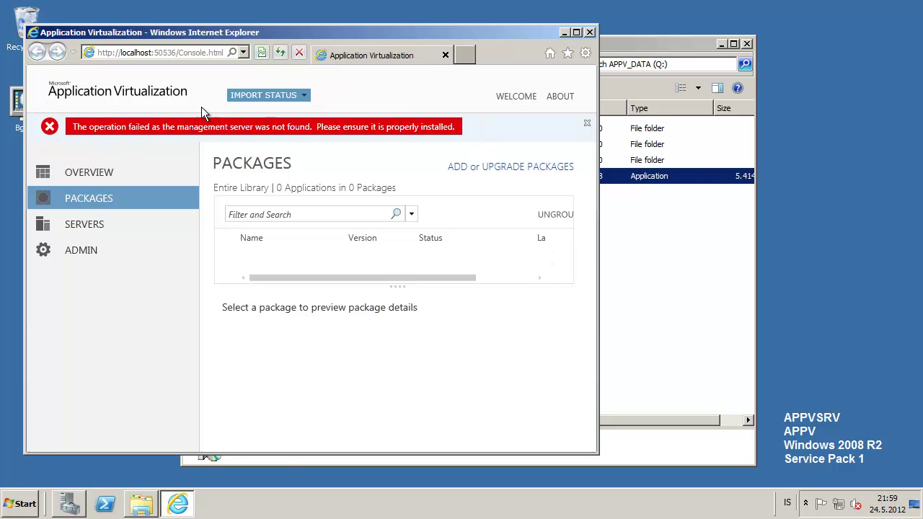
pyautogui.click(25, 505)
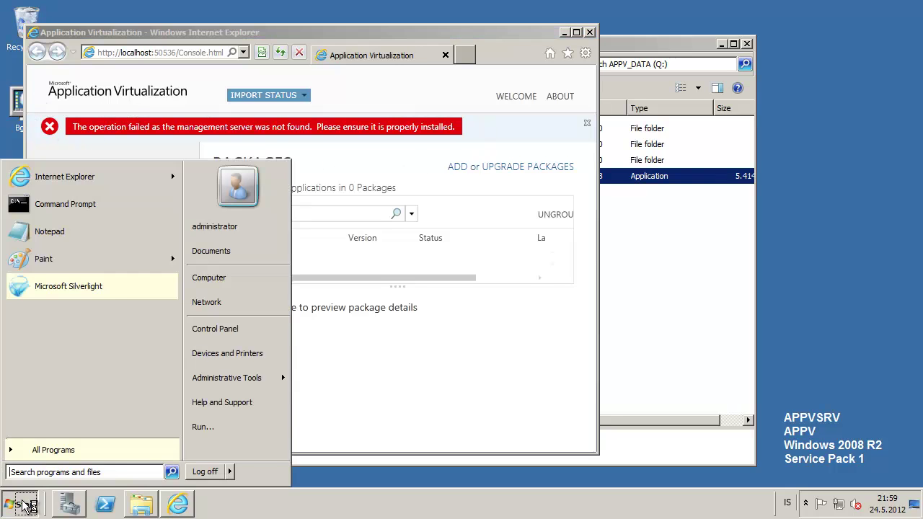
pyautogui.rightClick(104, 205)
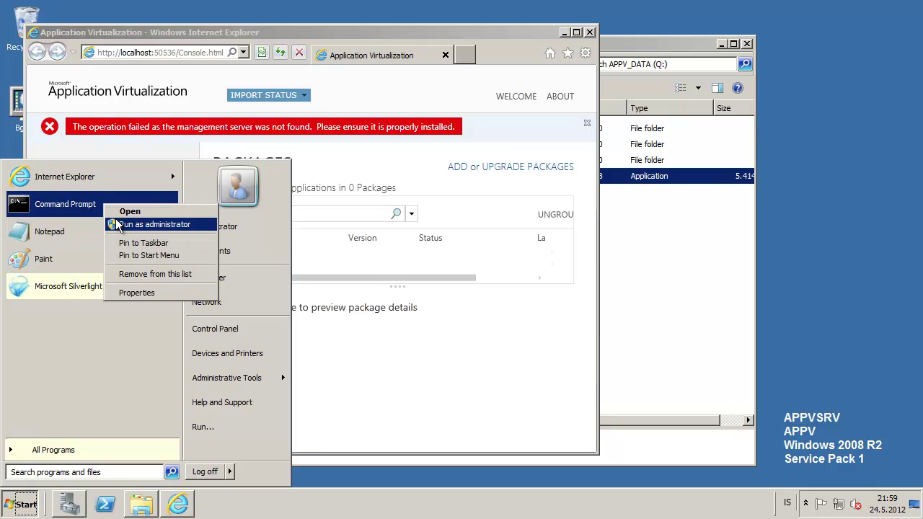
# - In an administrator Command Prompt, search C:\ with dir aspnet_regiis* /s
pyautogui.click(117, 226)
pyautogui.moveTo(272, 26); pyautogui.dragTo(390, 220)
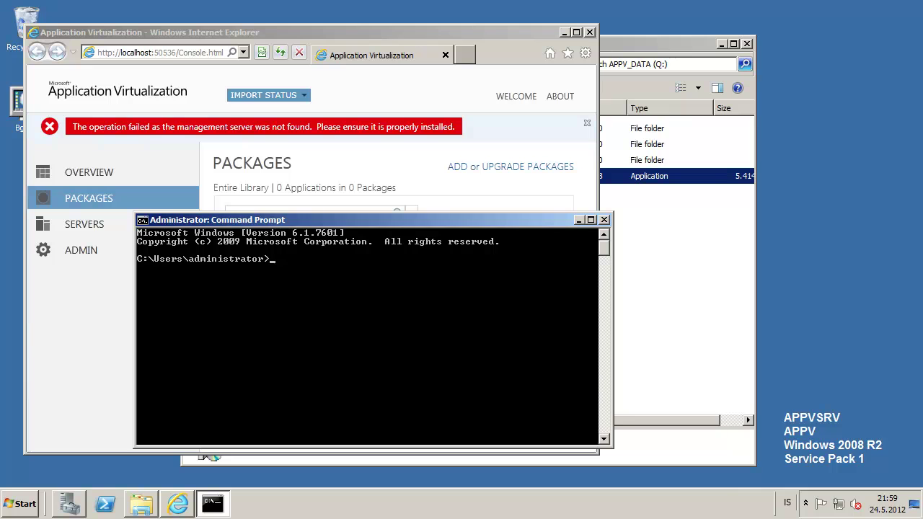
pyautogui.write('cd \\')
pyautogui.press('Return')
pyautogui.write('dir asp')
pyautogui.write('eg')
pyautogui.press('BackSpace')
pyautogui.press('BackSpace')
pyautogui.press('BackSpace')
pyautogui.write('net_regiis* /s')
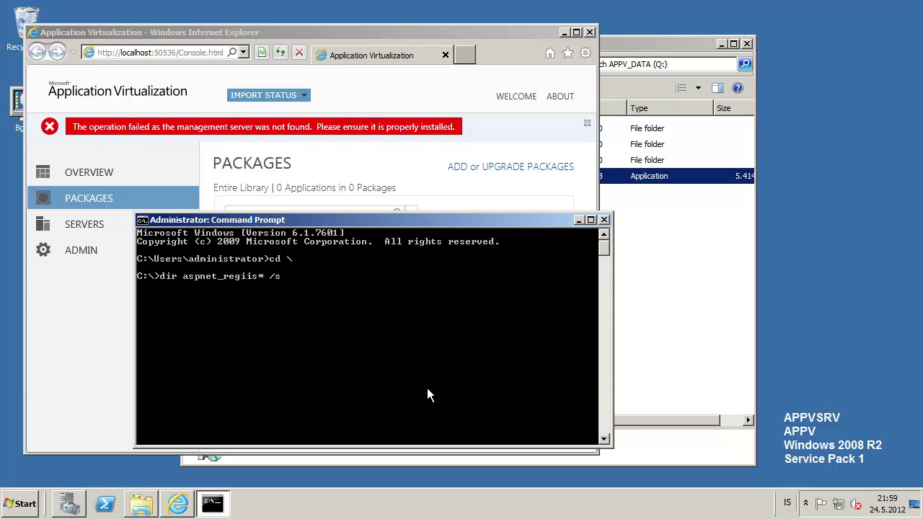
pyautogui.press('Return')
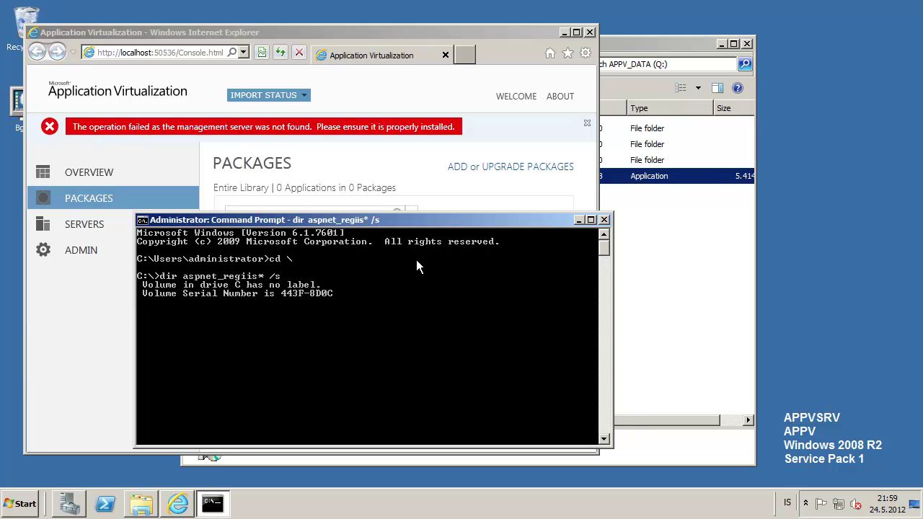
# - Enlarge the console window and copy the Framework64 v4.0.30319 folder path
pyautogui.moveTo(416, 228); pyautogui.dragTo(598, 97)
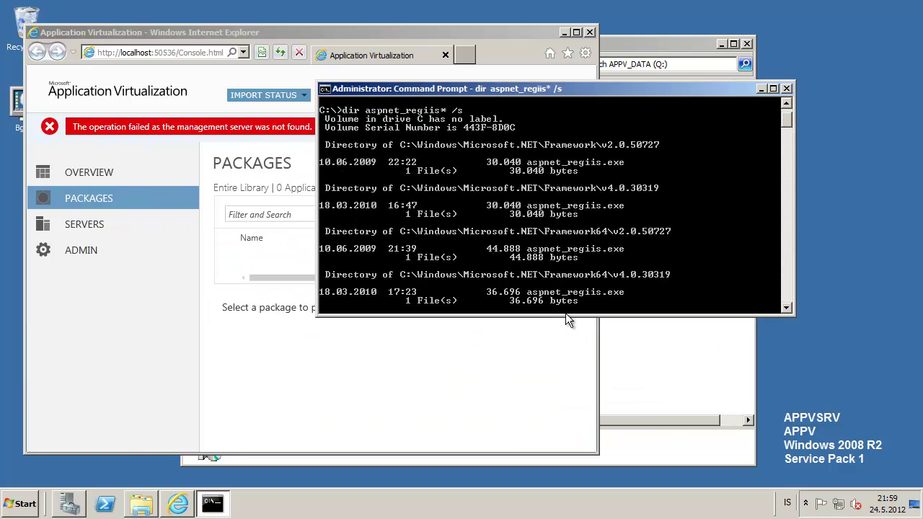
pyautogui.moveTo(575, 318); pyautogui.dragTo(574, 466)
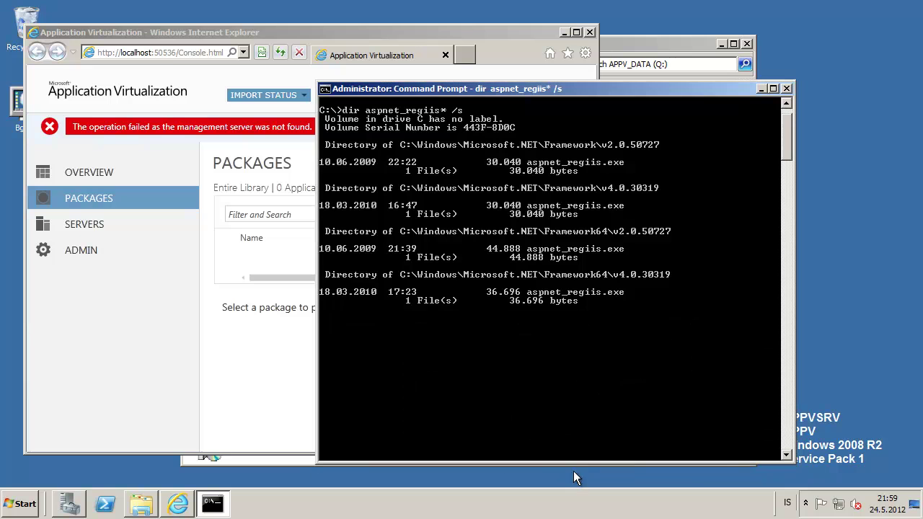
pyautogui.rightClick(371, 265)
pyautogui.click(396, 273)
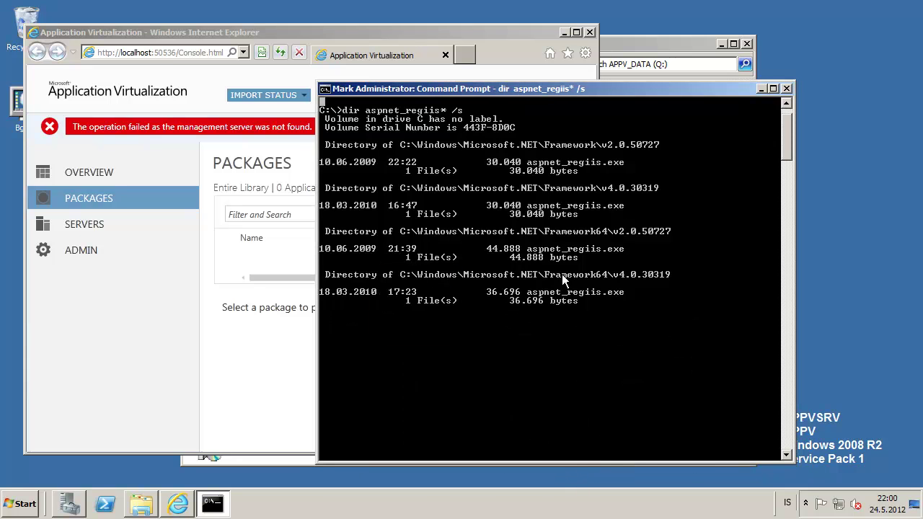
pyautogui.moveTo(671, 275); pyautogui.dragTo(405, 274)
pyautogui.press('Return')
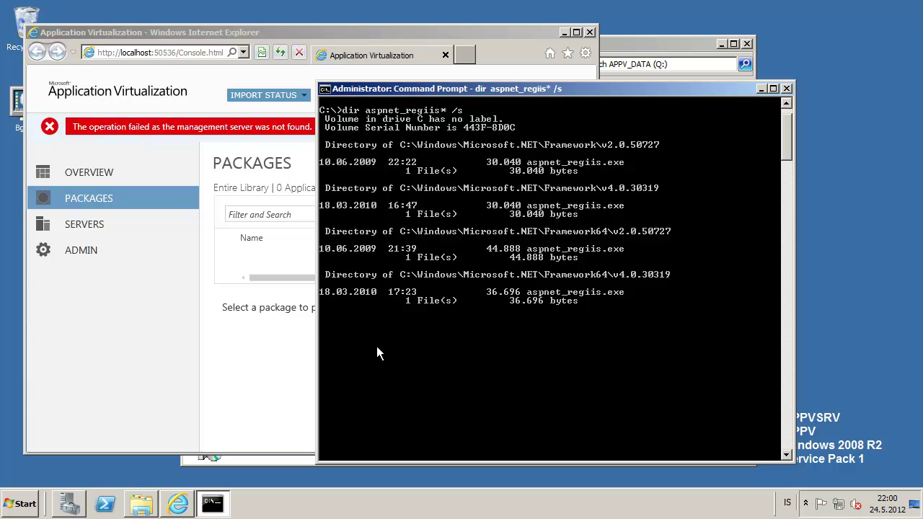
# - Change the Command Prompt directory to the pasted Framework64 v4.0.30319 path
pyautogui.write('cd')
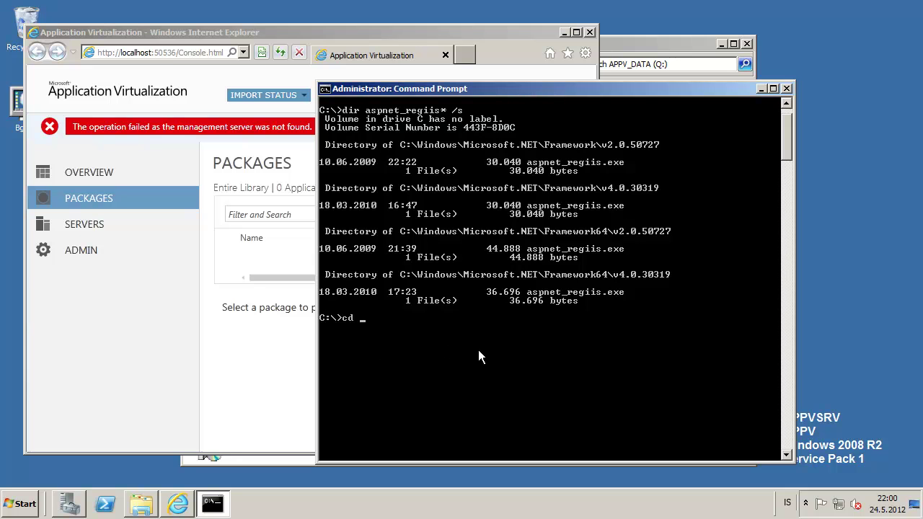
pyautogui.rightClick(479, 351)
pyautogui.click(495, 383)
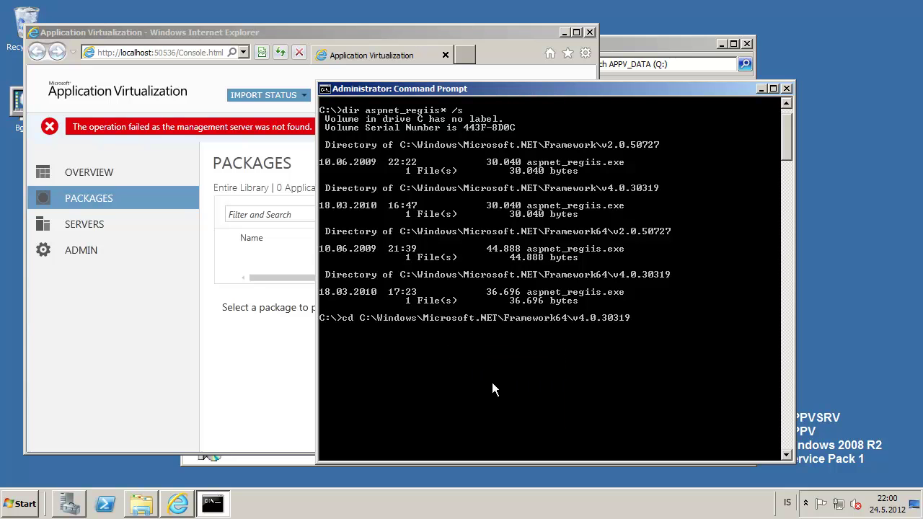
pyautogui.press('Return')
# - Run aspnet_regiis.exe to list its options and review the output
pyautogui.write('asp')
pyautogui.press('Tab')
pyautogui.press('Tab')
pyautogui.press('Tab')
pyautogui.press('BackSpace')
pyautogui.press('BackSpace')
pyautogui.press('BackSpace')
pyautogui.press('BackSpace')
pyautogui.press('BackSpace')
pyautogui.press('BackSpace')
pyautogui.press('BackSpace')
pyautogui.press('BackSpace')
pyautogui.press('BackSpace')
pyautogui.write('aspnet_regii')
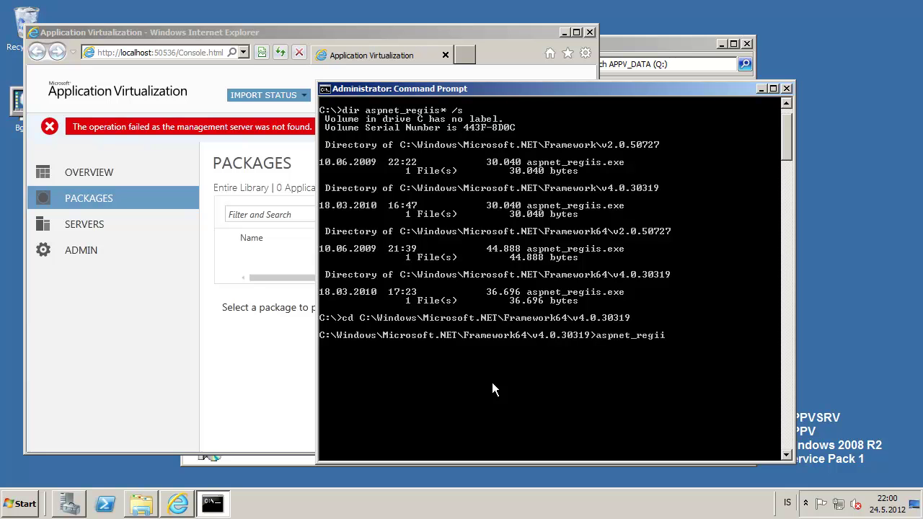
pyautogui.press('Tab')
pyautogui.press('Return')
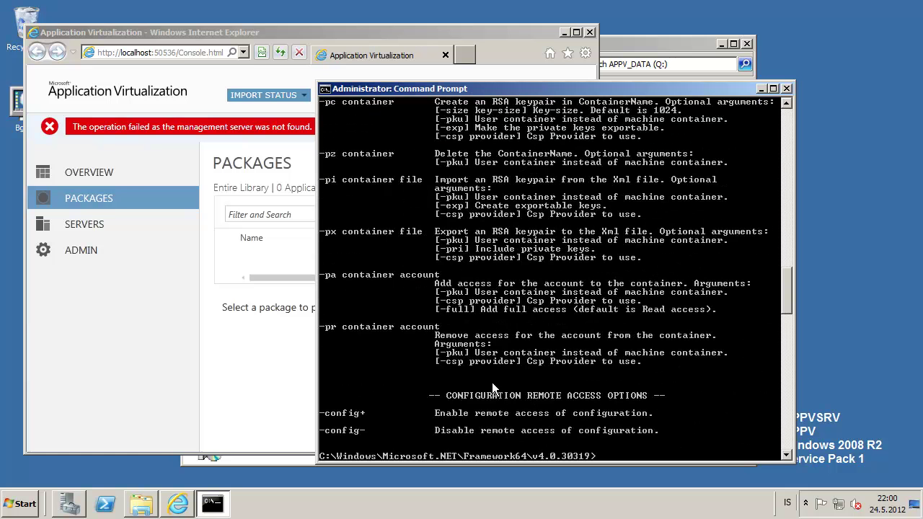
pyautogui.scroll(15, 493, 382)
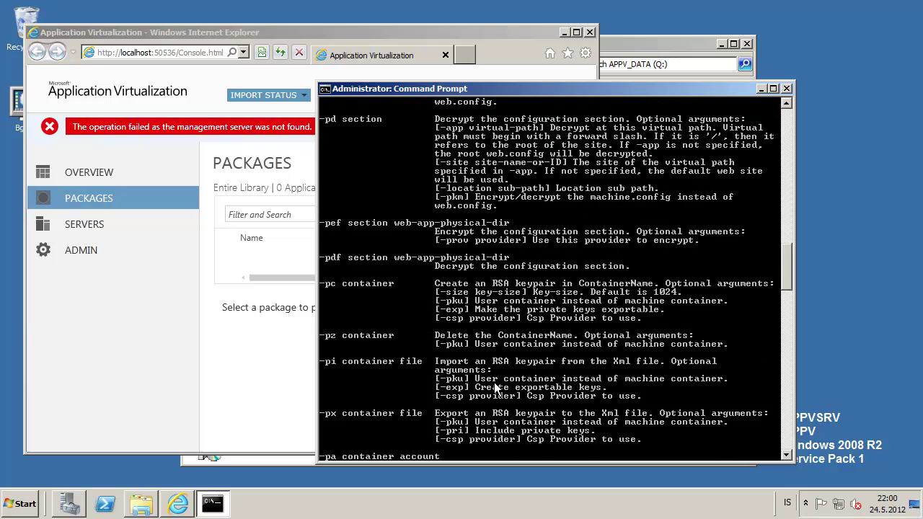
pyautogui.scroll(15, 494, 382)
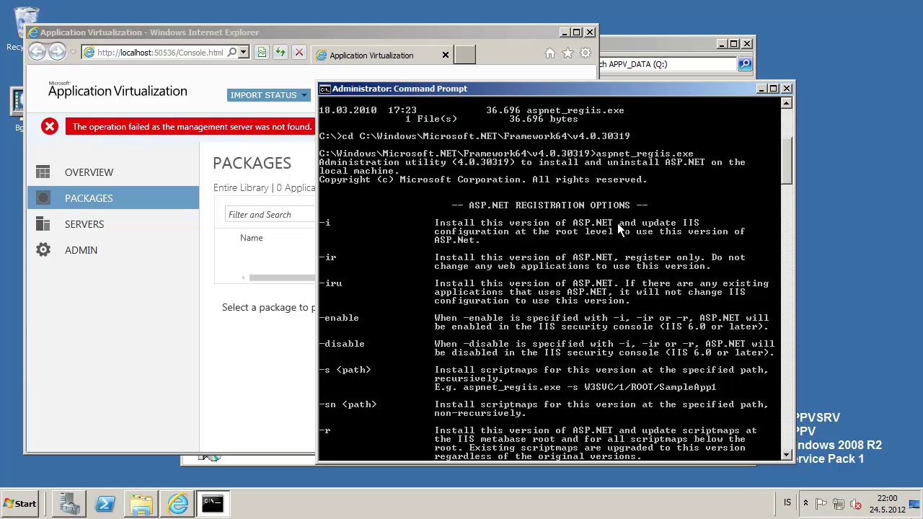
# - Install ASP.NET 4.0.30319 with aspnet_regiis.exe -i and close the failing browser window
pyautogui.press('Up')
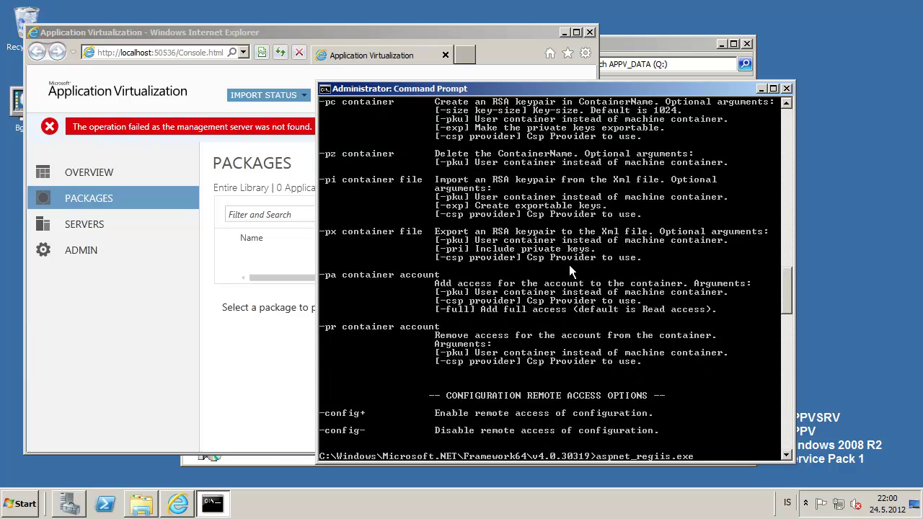
pyautogui.write('-i')
pyautogui.press('Return')
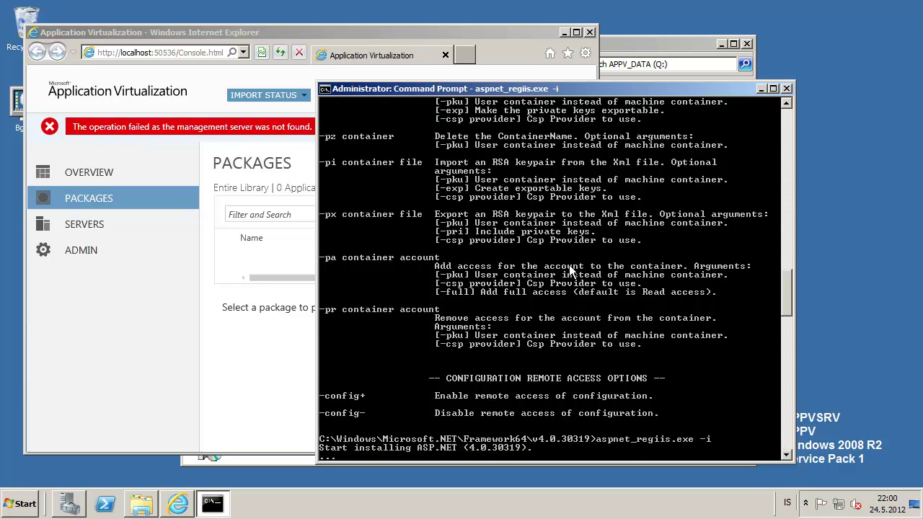
pyautogui.click(590, 33)
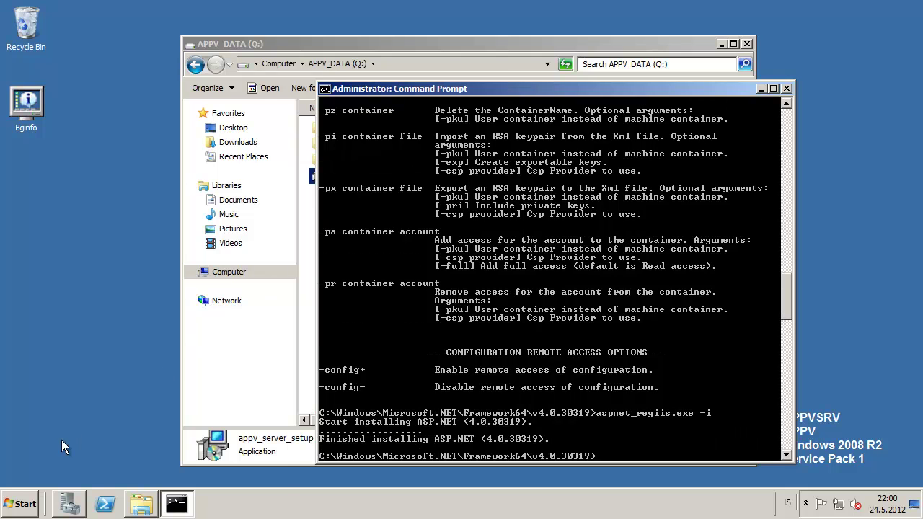
# - Launch the Application Virtualization Management Console maximized, note its access-denied error, then close it
pyautogui.click(25, 500)
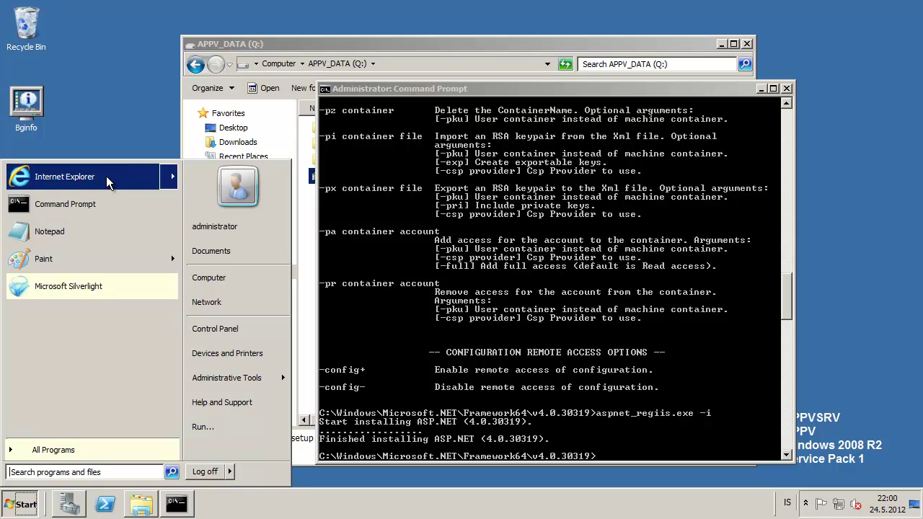
pyautogui.click(106, 176)
pyautogui.click(22, 508)
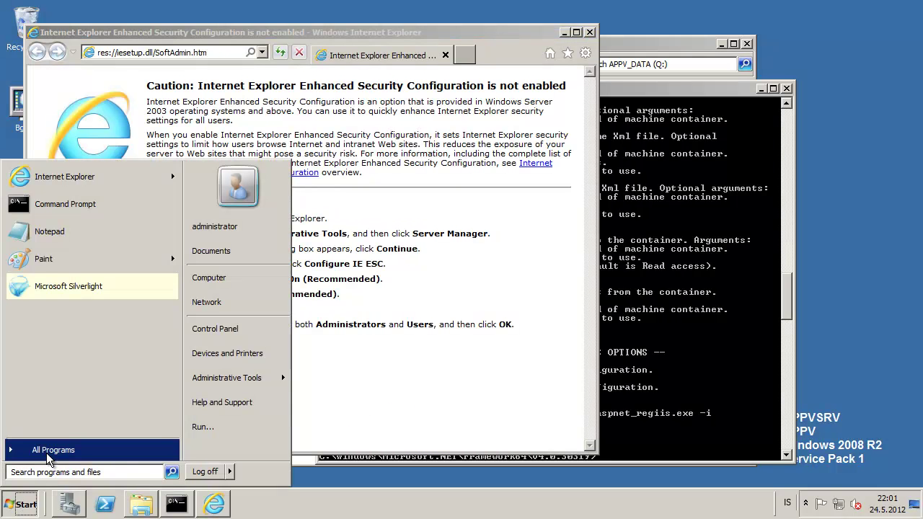
pyautogui.click(53, 450)
pyautogui.click(98, 182)
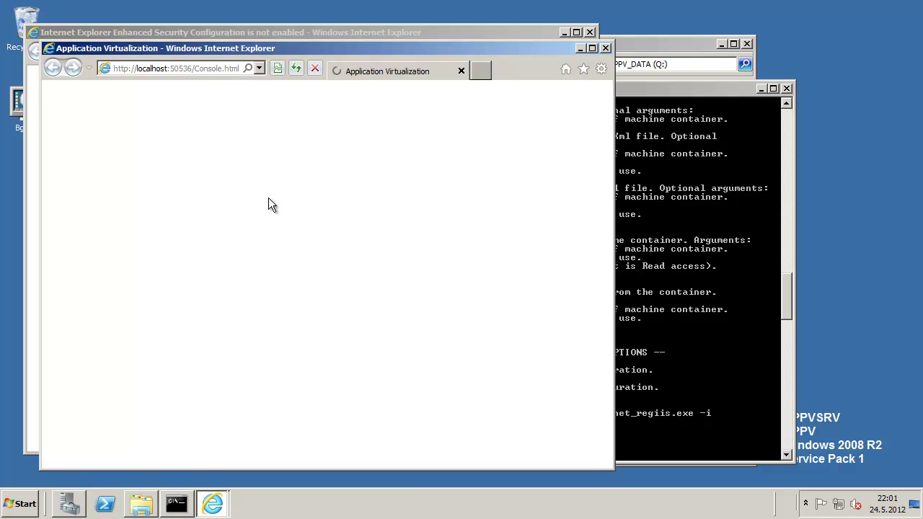
pyautogui.click(591, 48)
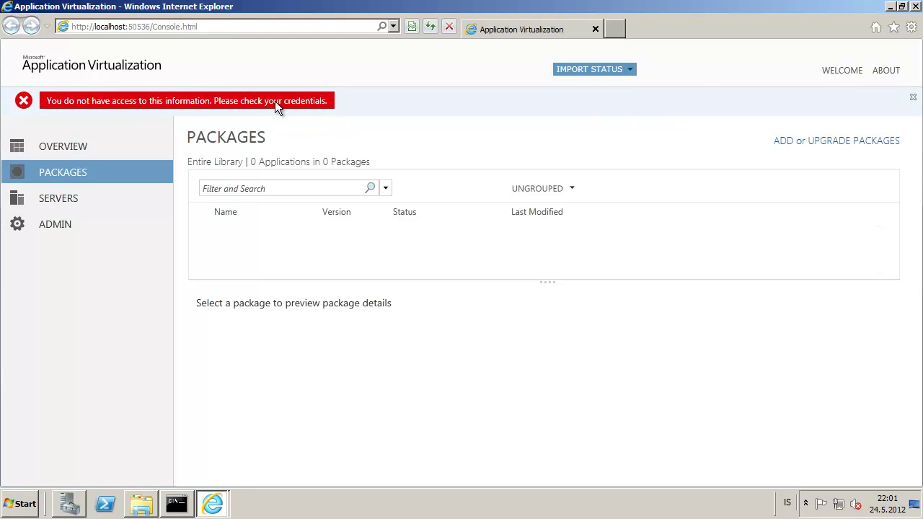
pyautogui.click(916, 9)
pyautogui.click(36, 500)
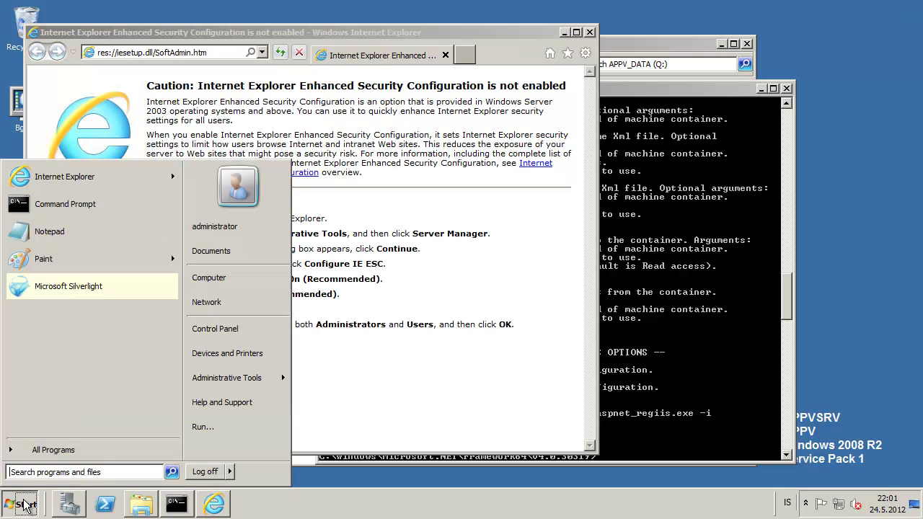
# - Log off and sign back in as administrator, retrying the password after an incorrect attempt
pyautogui.press('Escape')
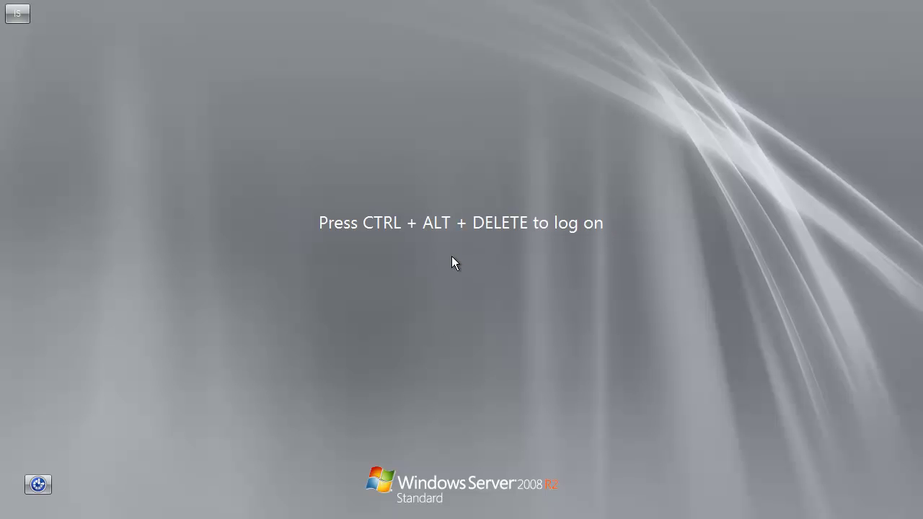
pyautogui.hotkey('ctrl', 'alt', 'Delete')
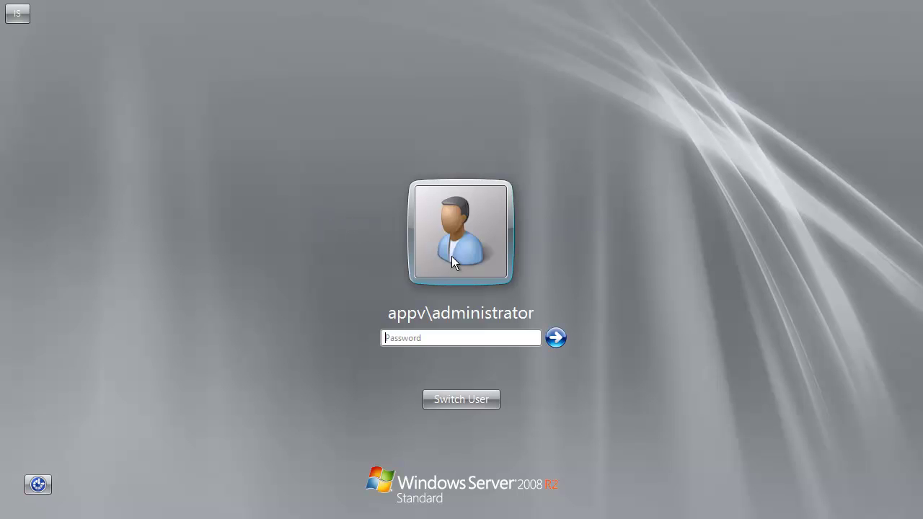
pyautogui.write('Password1')
pyautogui.press('Return')
pyautogui.press('Return')
pyautogui.write('P@ssw0rd')
pyautogui.press('Return')
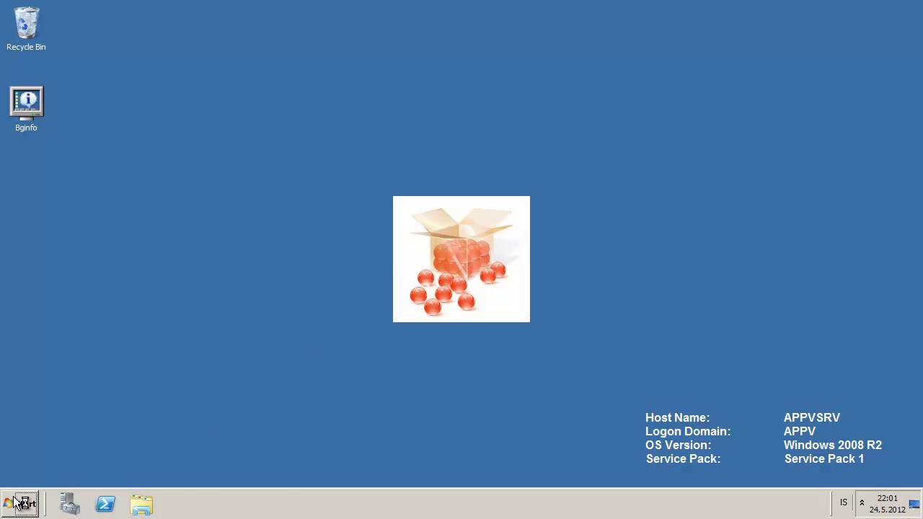
# - Launch the Application Virtualization Management Console from All Programs and maximize it
pyautogui.click(19, 504)
pyautogui.click(52, 450)
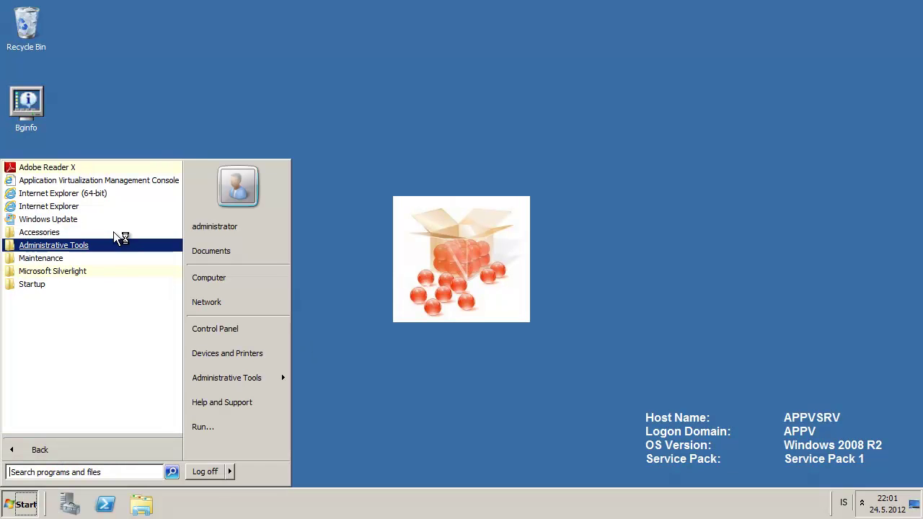
pyautogui.click(133, 182)
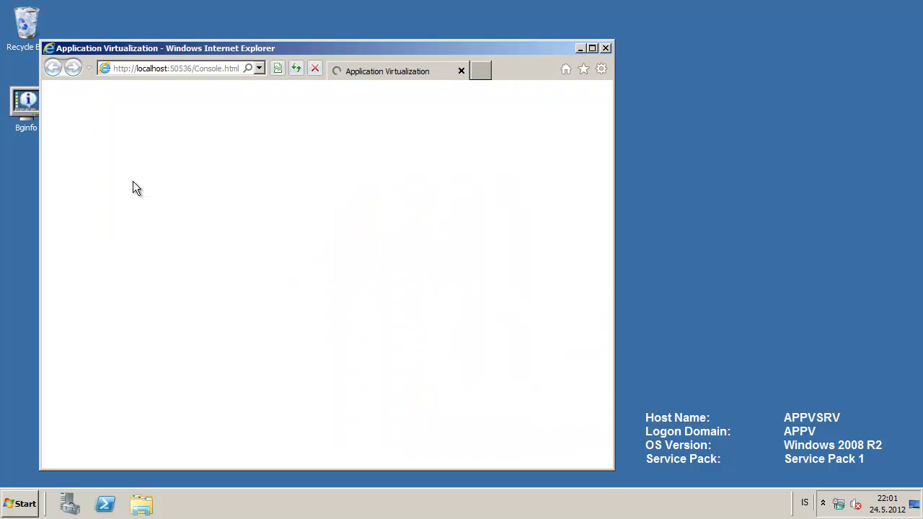
pyautogui.click(593, 47)
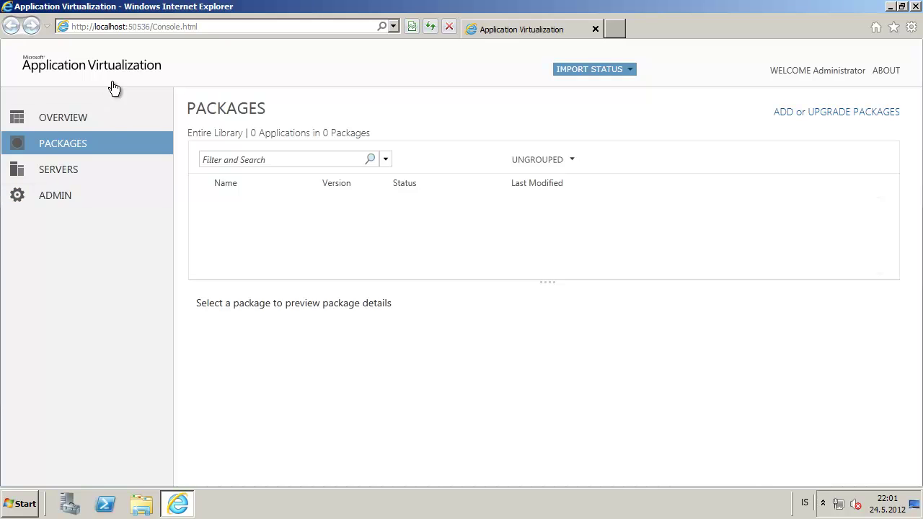
# - Browse the Overview, Packages and Servers pages, then open the Administrators page
pyautogui.click(70, 117)
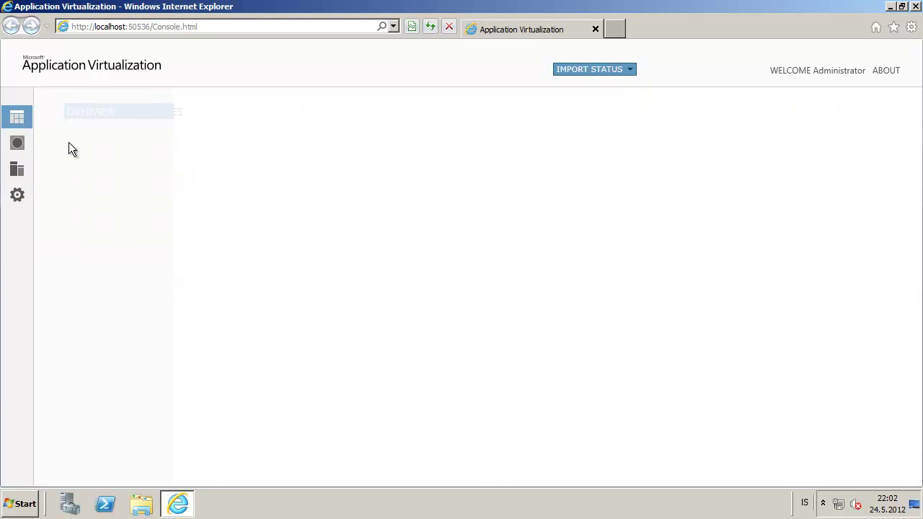
pyautogui.click(22, 145)
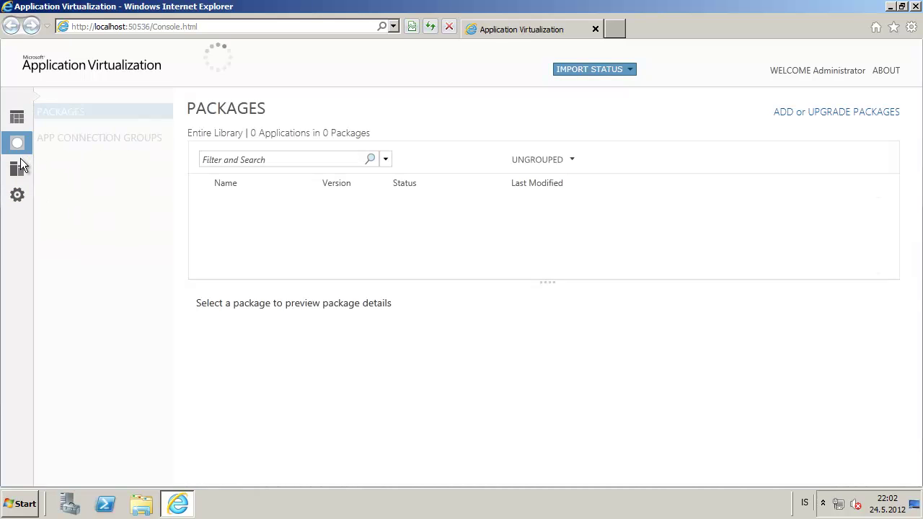
pyautogui.click(18, 170)
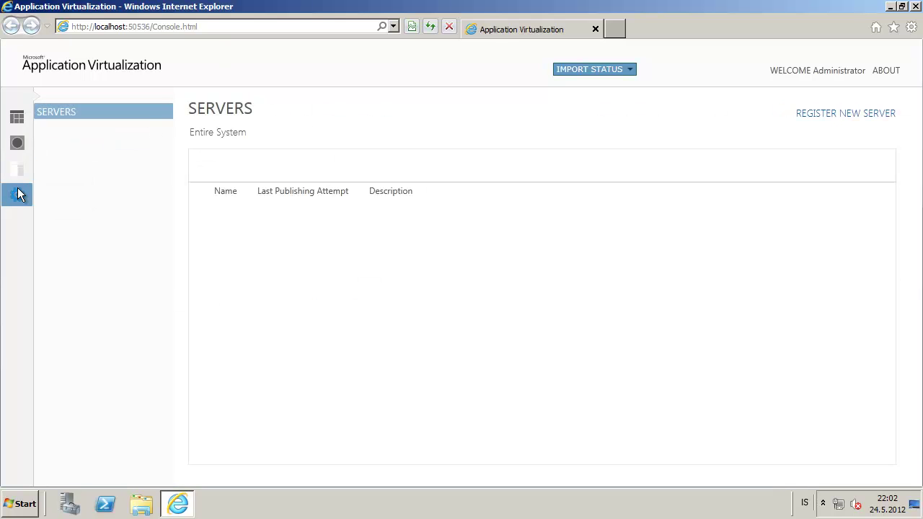
pyautogui.click(18, 193)
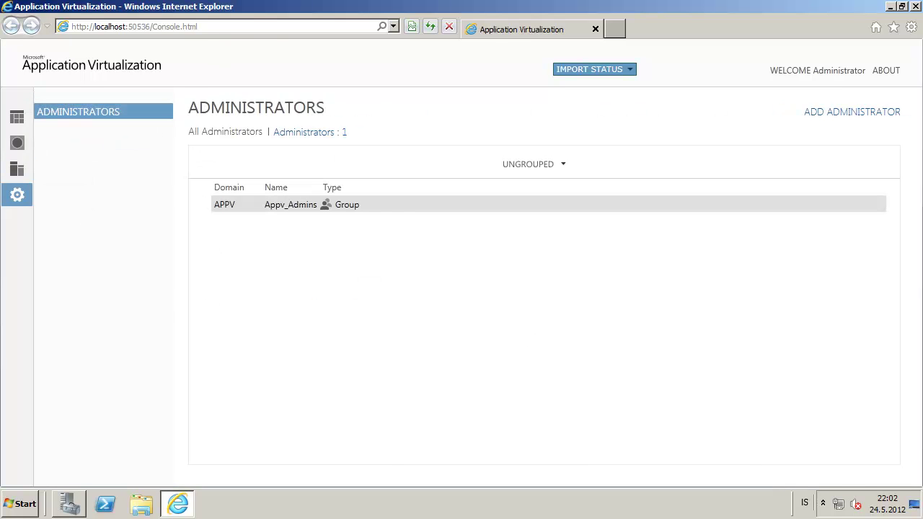